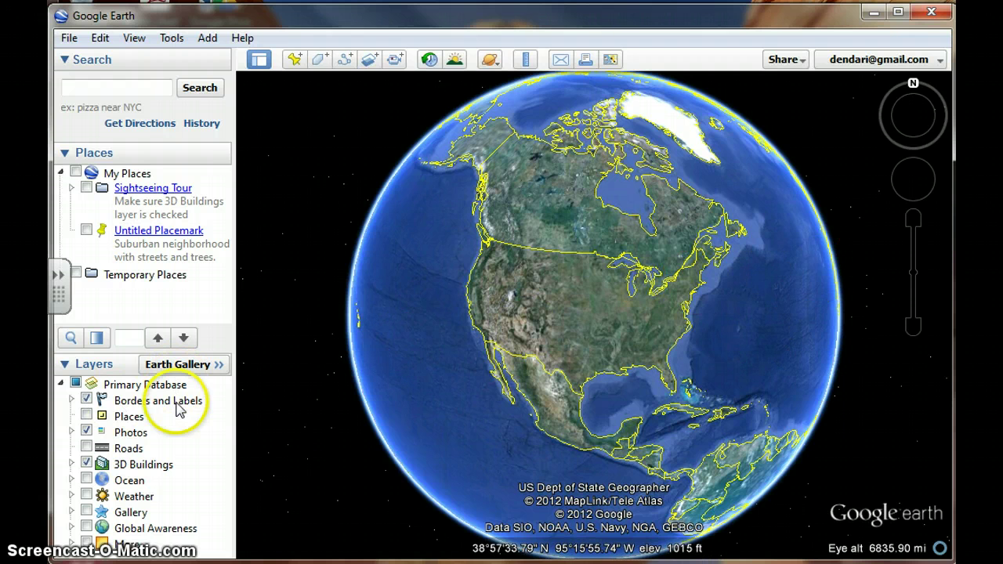
# Step: Switch off all Primary Database layers so no borders or labels remain on the globe
pyautogui.click(75, 384)
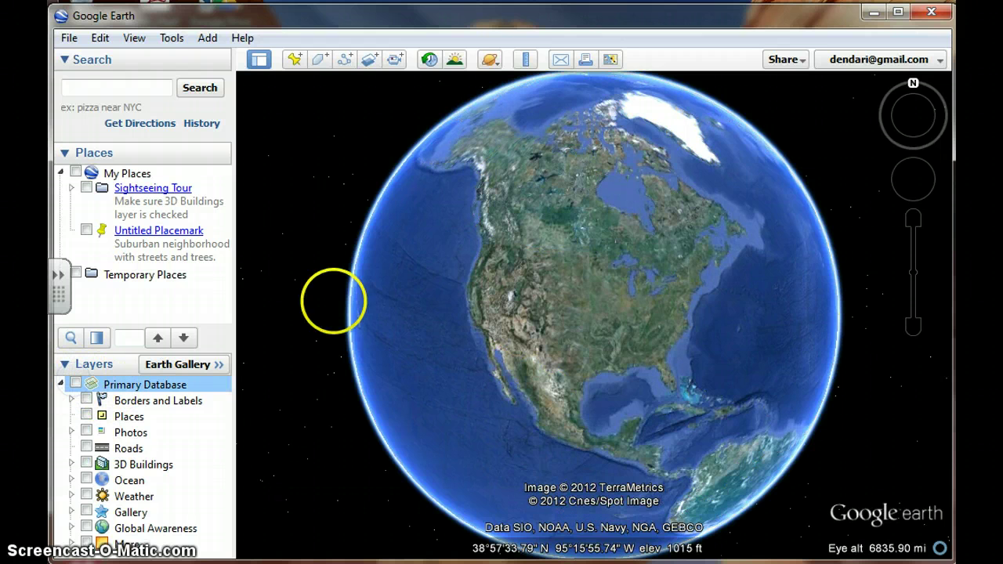
# Step: Spin the globe past the Arctic, Europe, Africa, Asia, Australia and Antarctica
pyautogui.moveTo(689, 249); pyautogui.dragTo(519, 369)
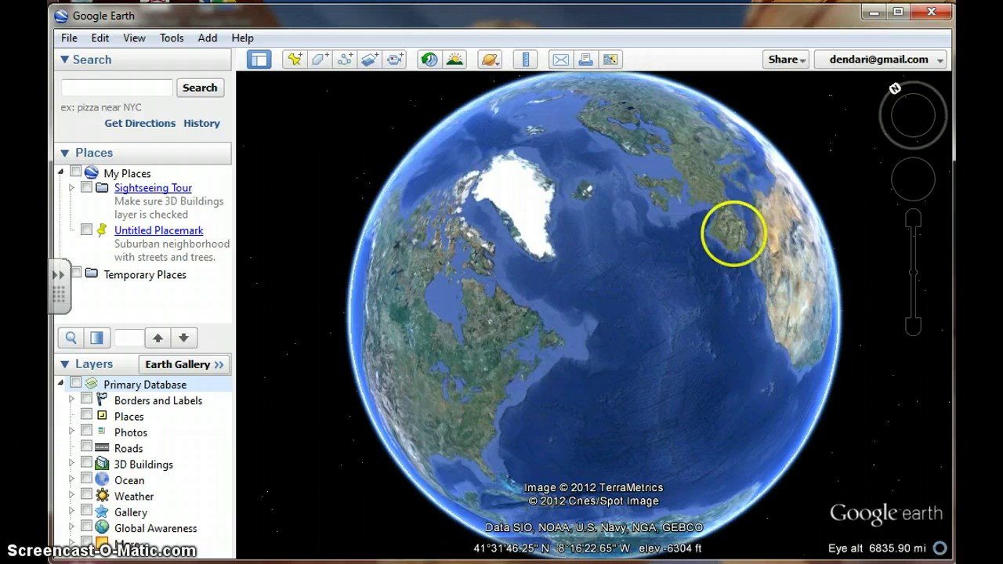
pyautogui.moveTo(772, 250); pyautogui.dragTo(809, 304)
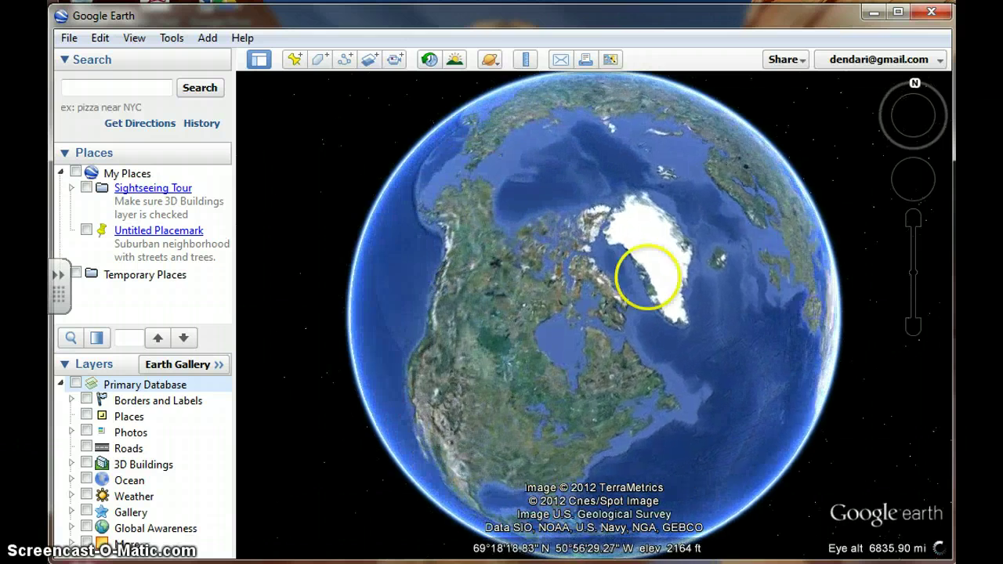
pyautogui.moveTo(658, 266); pyautogui.dragTo(460, 261)
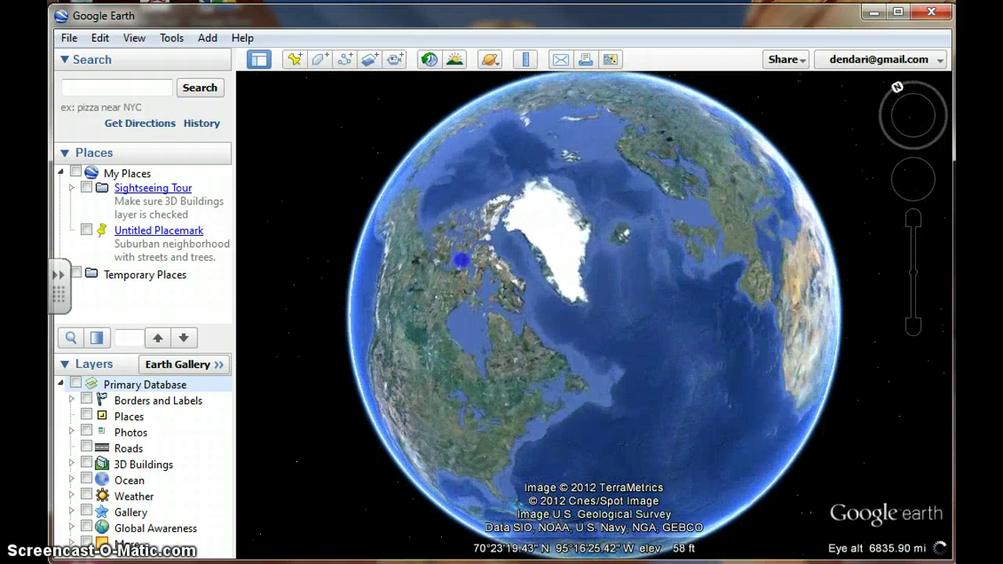
pyautogui.moveTo(826, 280); pyautogui.dragTo(743, 326)
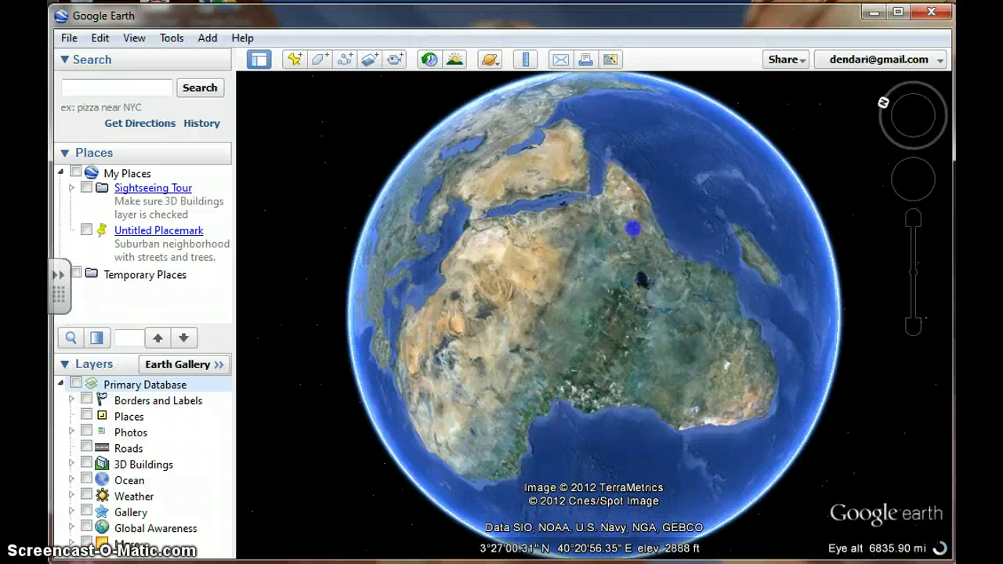
pyautogui.moveTo(633, 228); pyautogui.dragTo(783, 396)
pyautogui.moveTo(704, 248); pyautogui.dragTo(525, 325)
pyautogui.moveTo(534, 399); pyautogui.dragTo(779, 467)
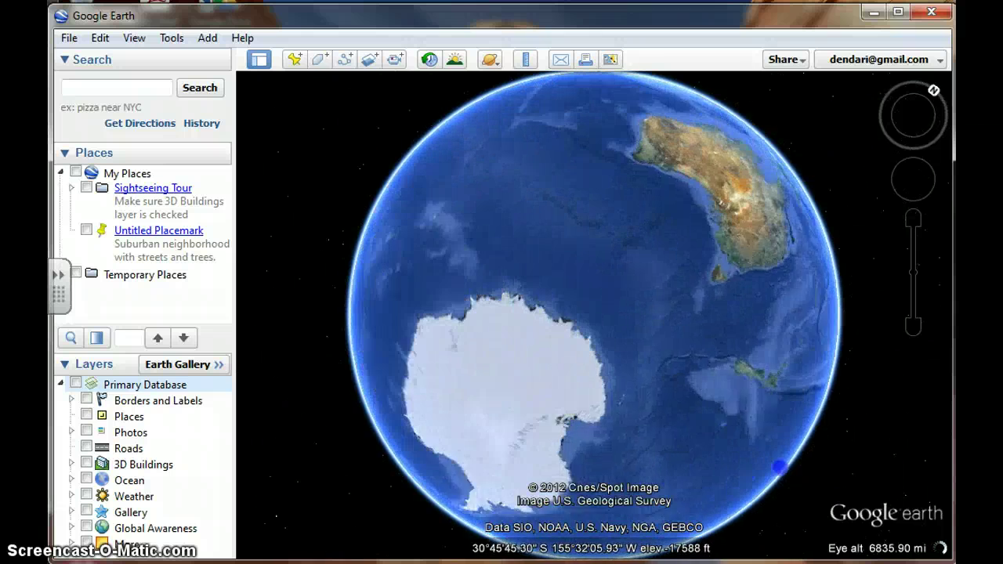
pyautogui.moveTo(800, 431)
pyautogui.mouseDown()
pyautogui.moveTo(819, 365)
pyautogui.moveTo(611, 361)
pyautogui.moveTo(638, 332)
pyautogui.mouseUp()
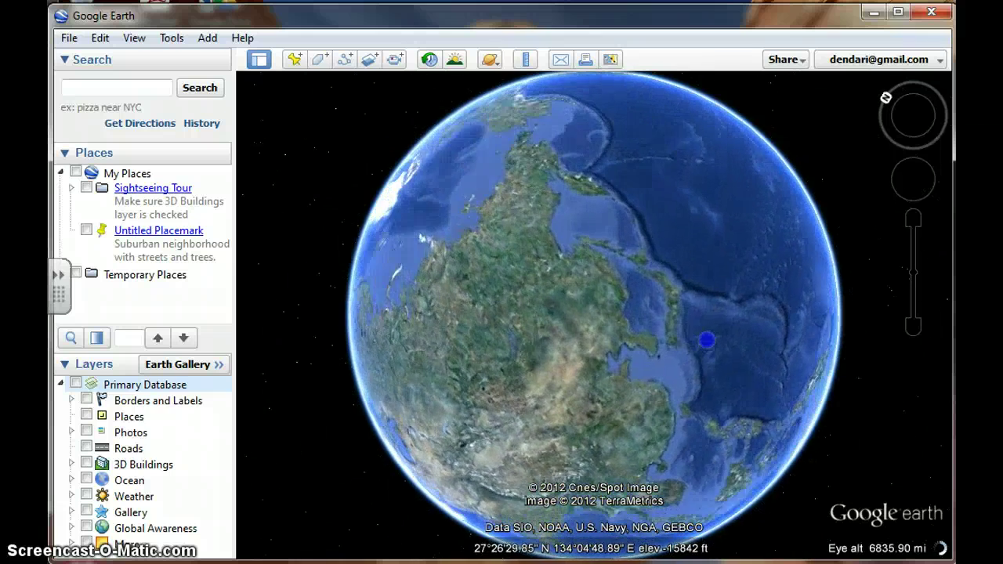
pyautogui.moveTo(731, 366); pyautogui.dragTo(717, 423)
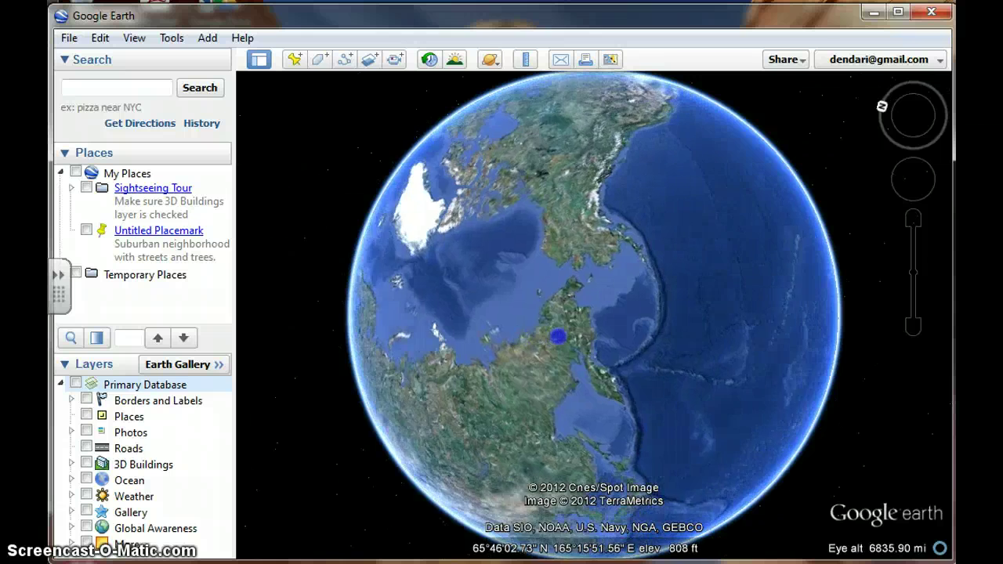
# Step: Stop the globe and rotate across South America, the North Atlantic, Africa, Europe and Asia
pyautogui.click(680, 330)
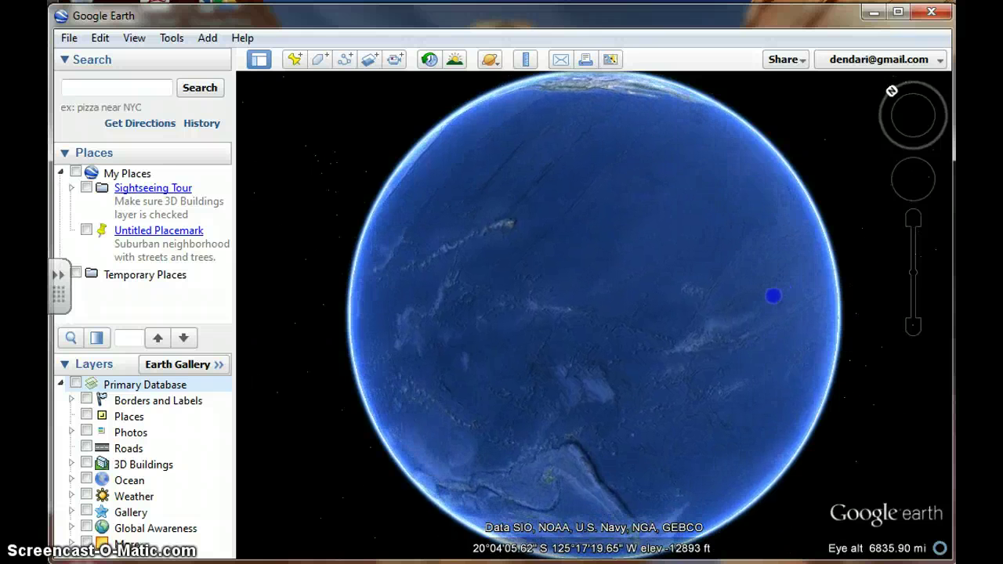
pyautogui.moveTo(773, 295)
pyautogui.mouseDown()
pyautogui.moveTo(578, 356)
pyautogui.moveTo(586, 398)
pyautogui.moveTo(633, 448)
pyautogui.mouseUp()
pyautogui.moveTo(607, 296); pyautogui.dragTo(607, 325)
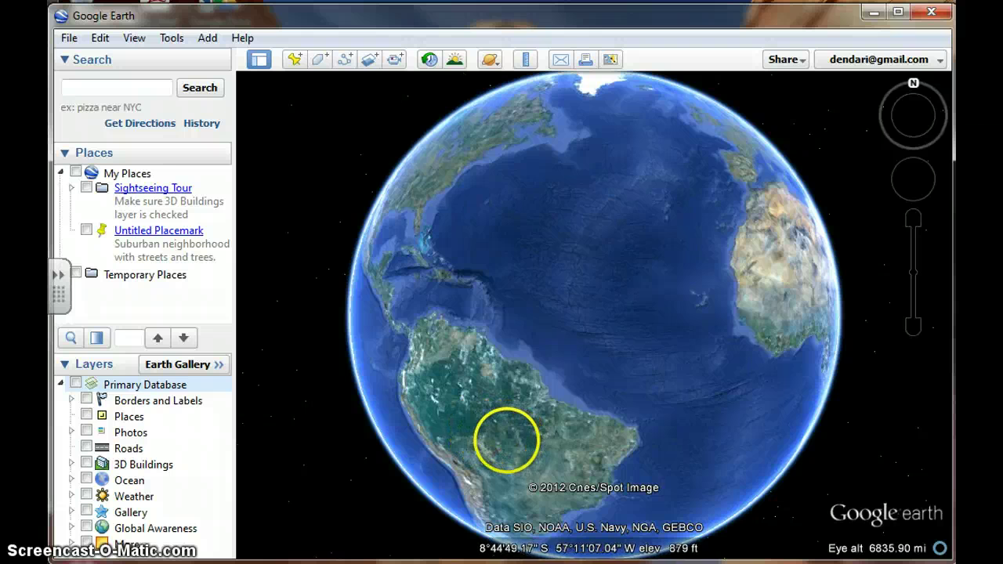
pyautogui.moveTo(769, 289); pyautogui.dragTo(546, 394)
pyautogui.moveTo(761, 284); pyautogui.dragTo(662, 311)
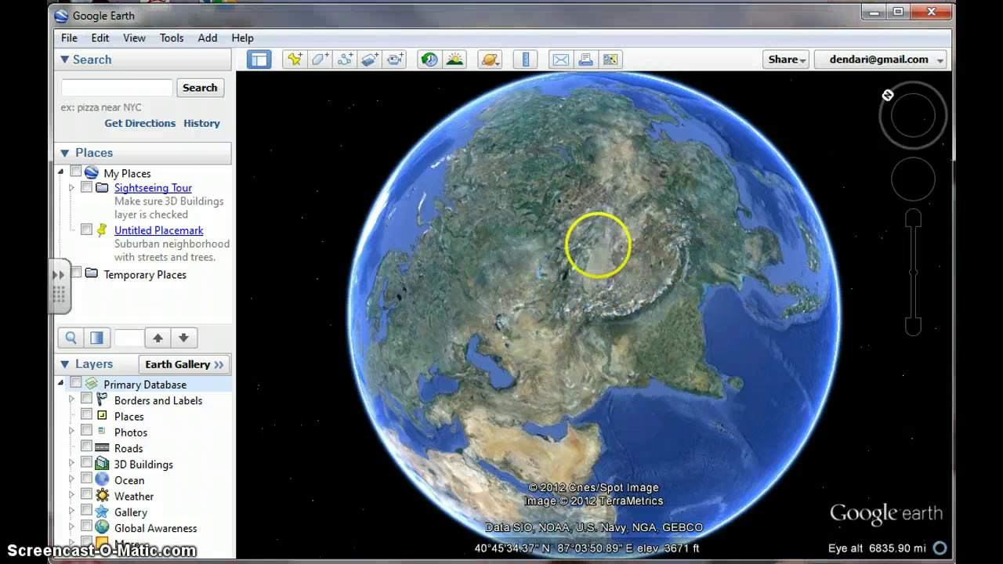
pyautogui.moveTo(510, 253); pyautogui.dragTo(690, 228)
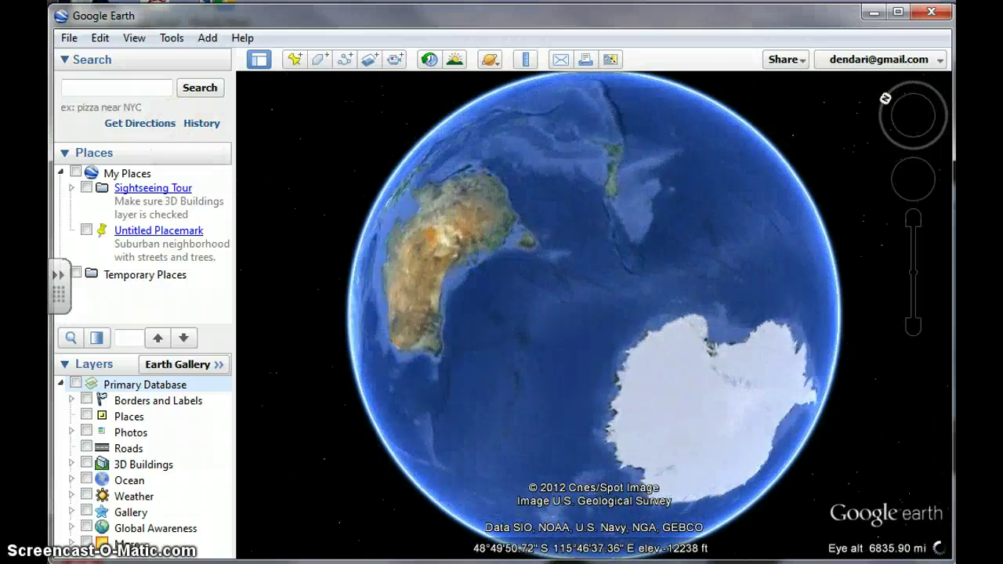
# Step: Search the pasted coordinates to fly beside the Eiffel Tower at Allée Jean Paulhan, Paris
pyautogui.click(140, 89)
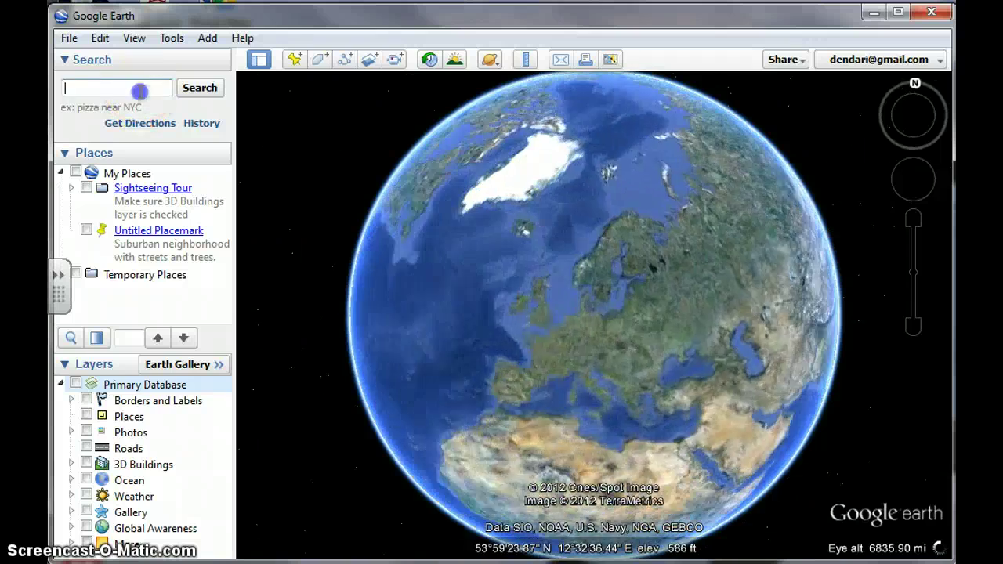
pyautogui.write('48° 51\' 32" N 002° 17\' 45" E')
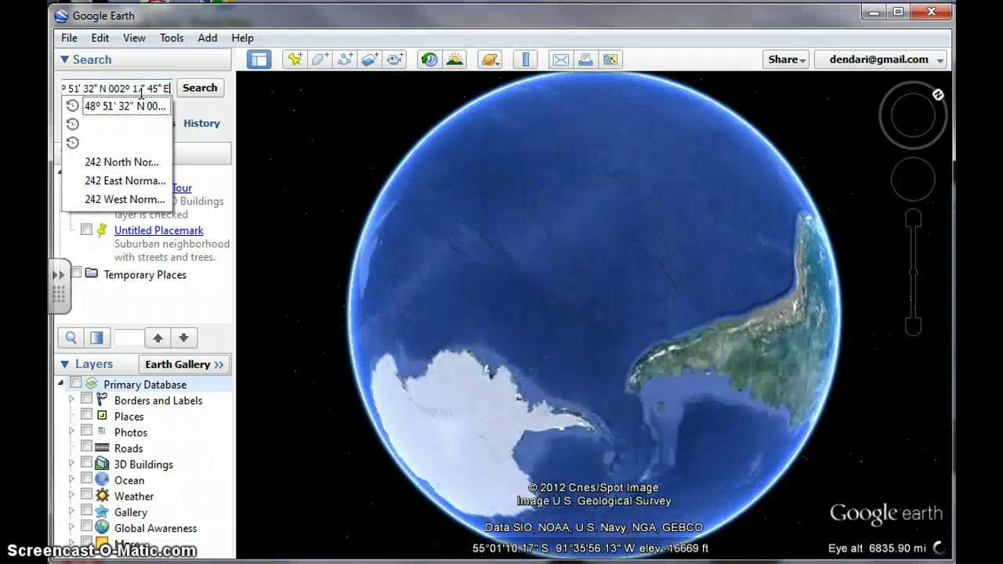
pyautogui.click(191, 89)
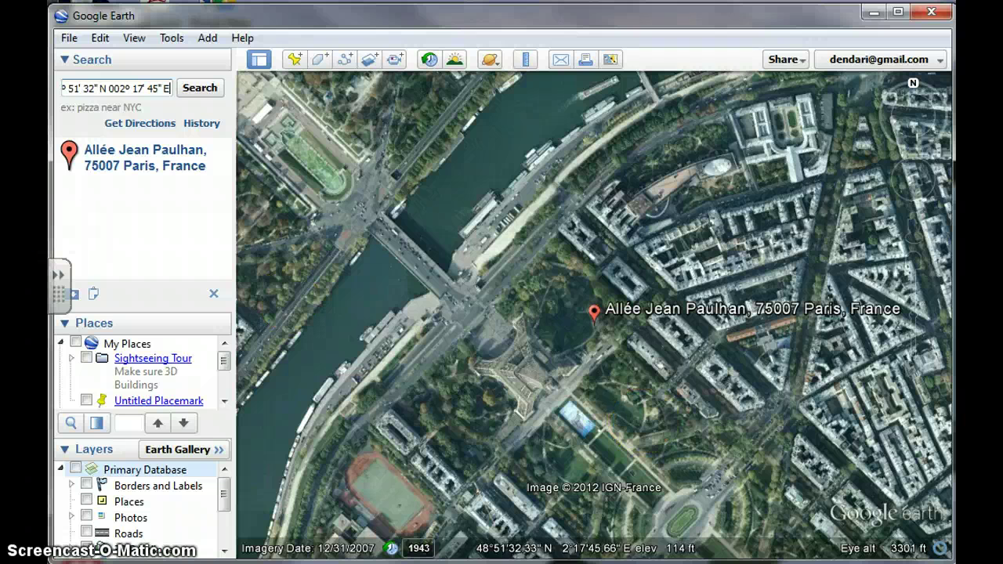
# Step: Pan the Paris map so the Eiffel Tower and Champ de Mars sit nearer centre
pyautogui.hotkey('alt', 'Tab')
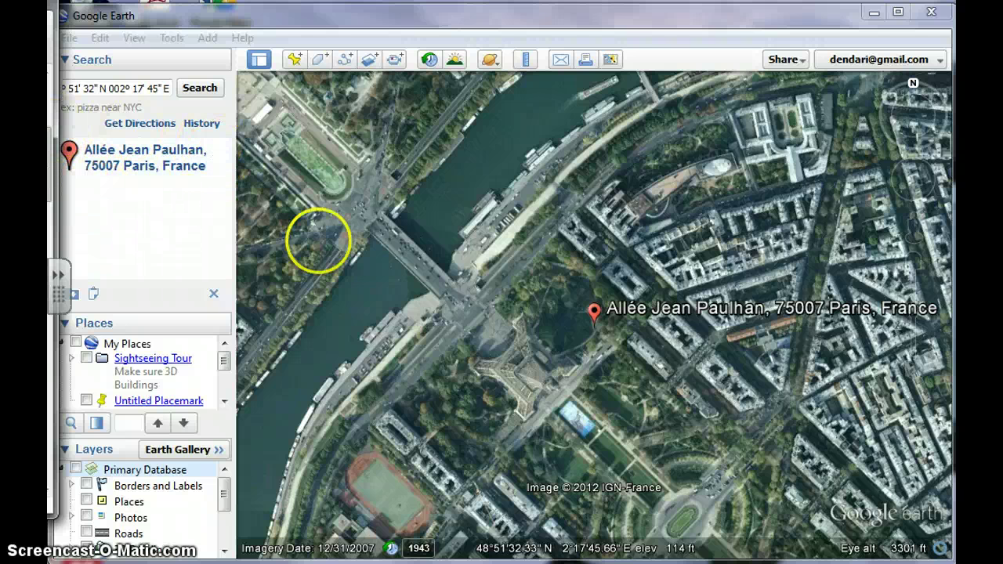
pyautogui.moveTo(543, 378); pyautogui.dragTo(548, 292)
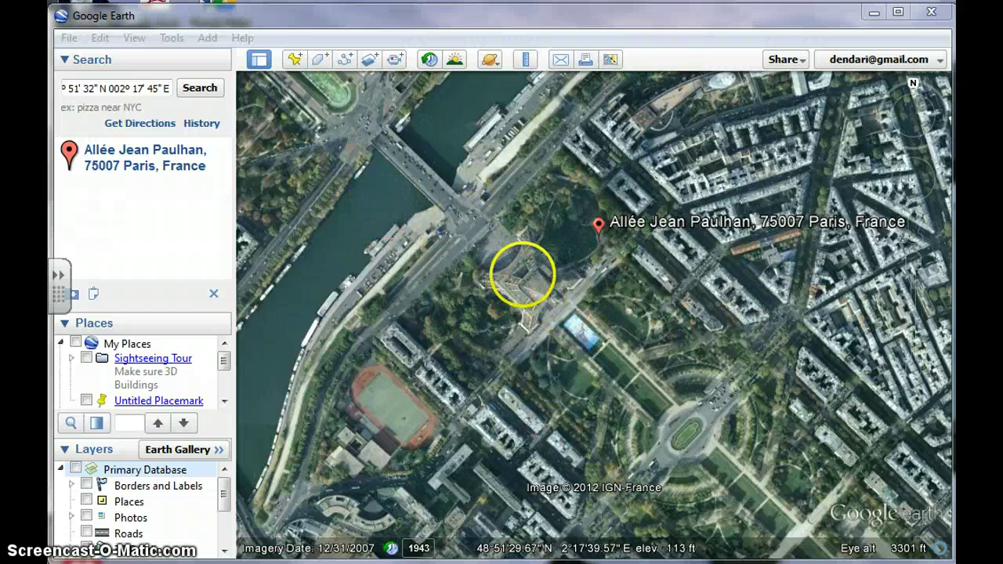
pyautogui.moveTo(522, 276); pyautogui.dragTo(532, 287)
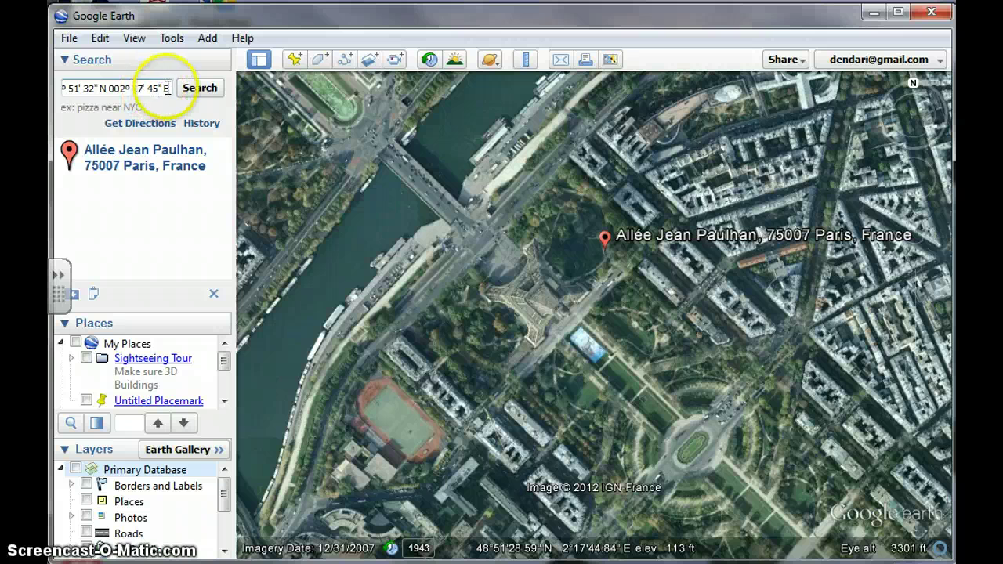
pyautogui.moveTo(166, 88); pyautogui.dragTo(53, 92)
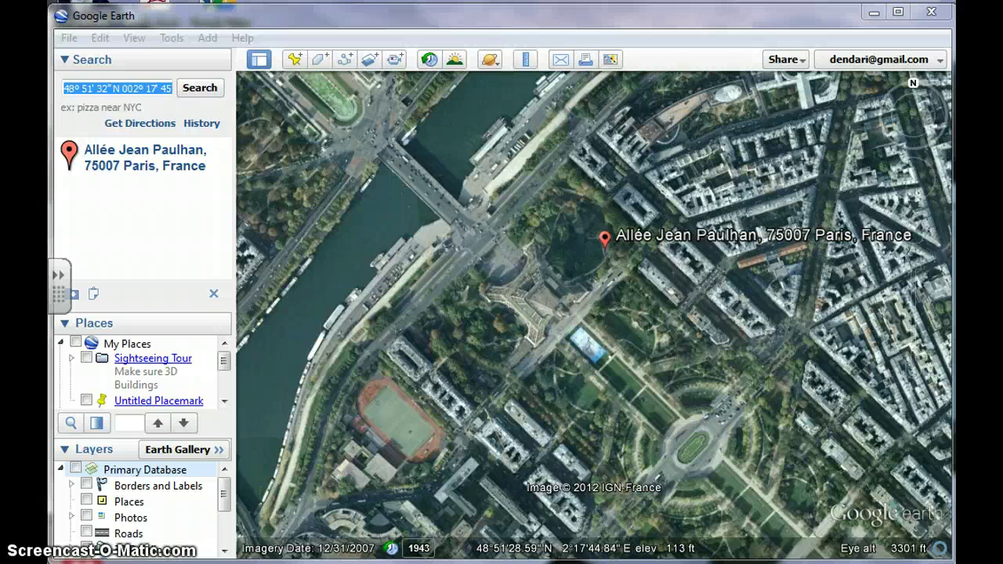
pyautogui.click(132, 89)
pyautogui.hotkey('ctrl', 'a')
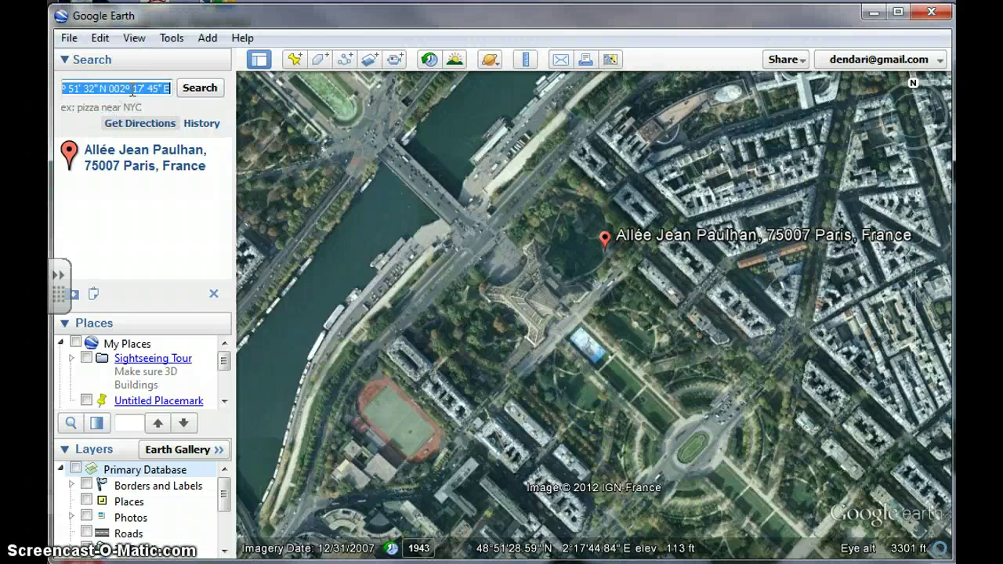
pyautogui.press('Return')
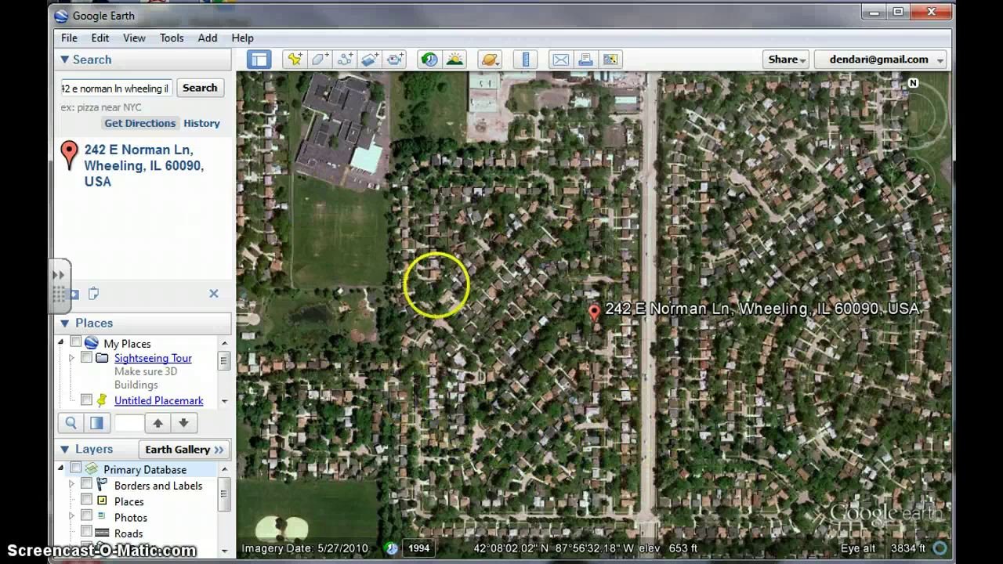
pyautogui.moveTo(923, 224)
pyautogui.moveTo(923, 224); pyautogui.dragTo(648, 303)
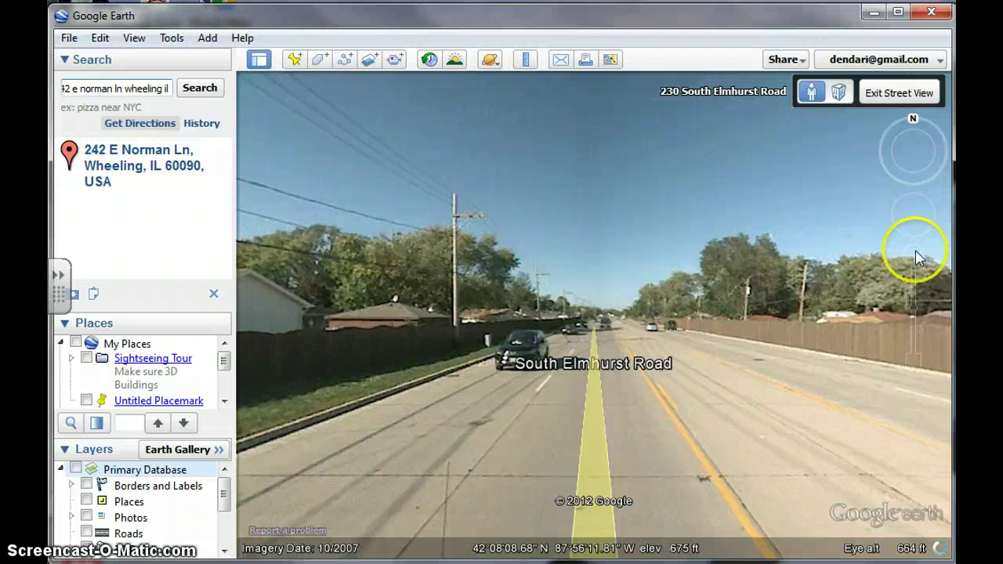
# Step: Tilt the Street View down and step back several positions along South Elmhurst Road
pyautogui.click(908, 225)
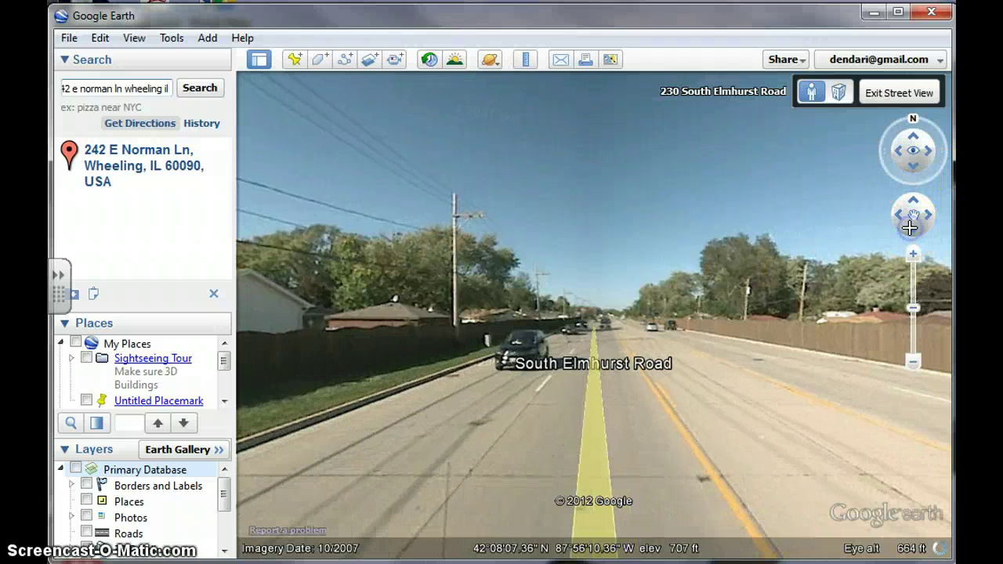
pyautogui.click(913, 167)
pyautogui.click(913, 229)
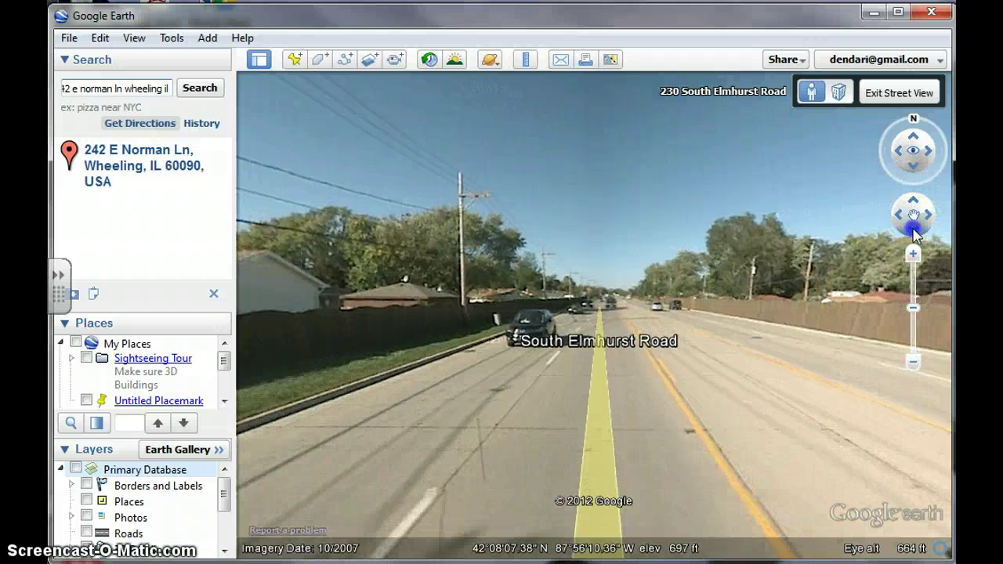
pyautogui.click(912, 229)
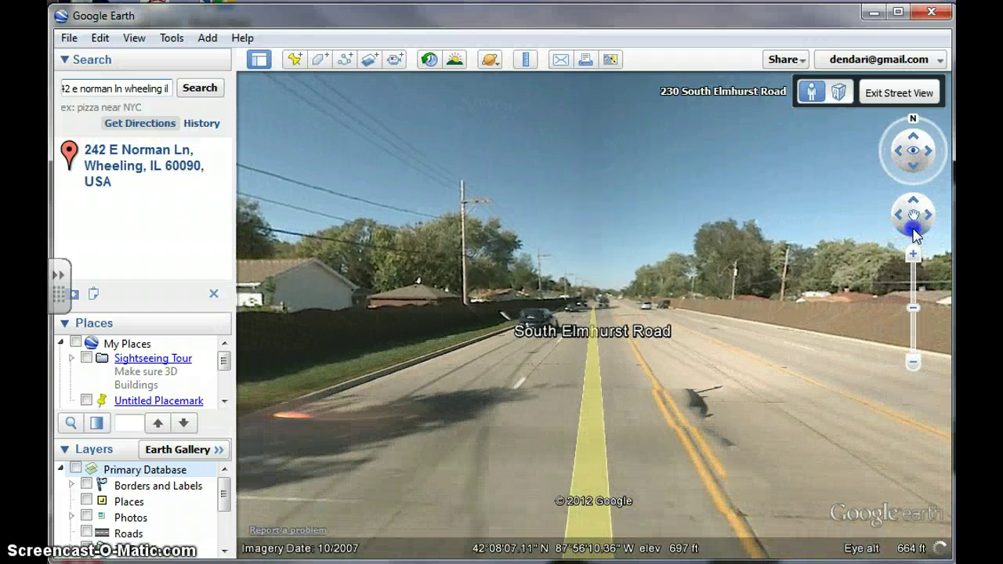
pyautogui.click(913, 228)
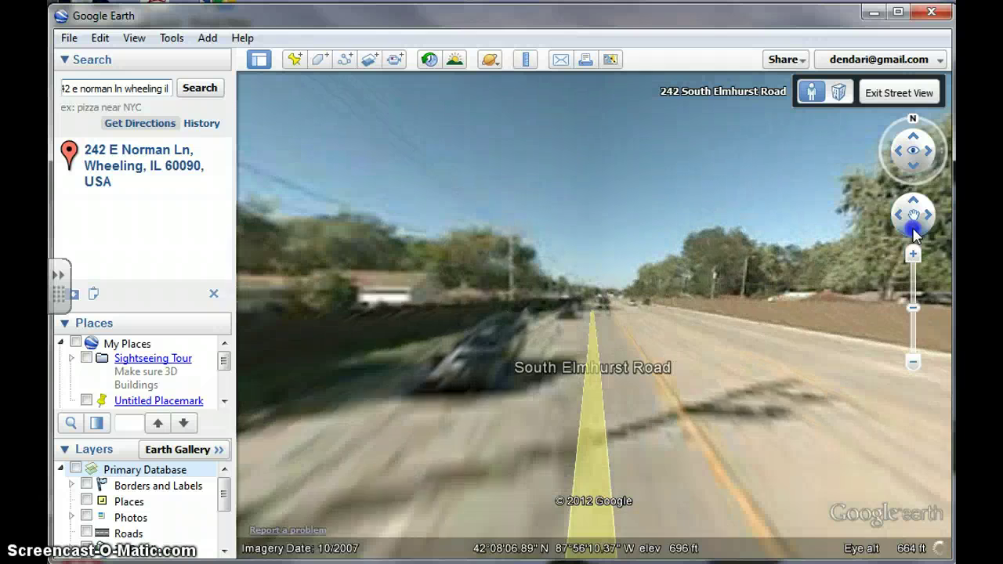
pyautogui.click(912, 229)
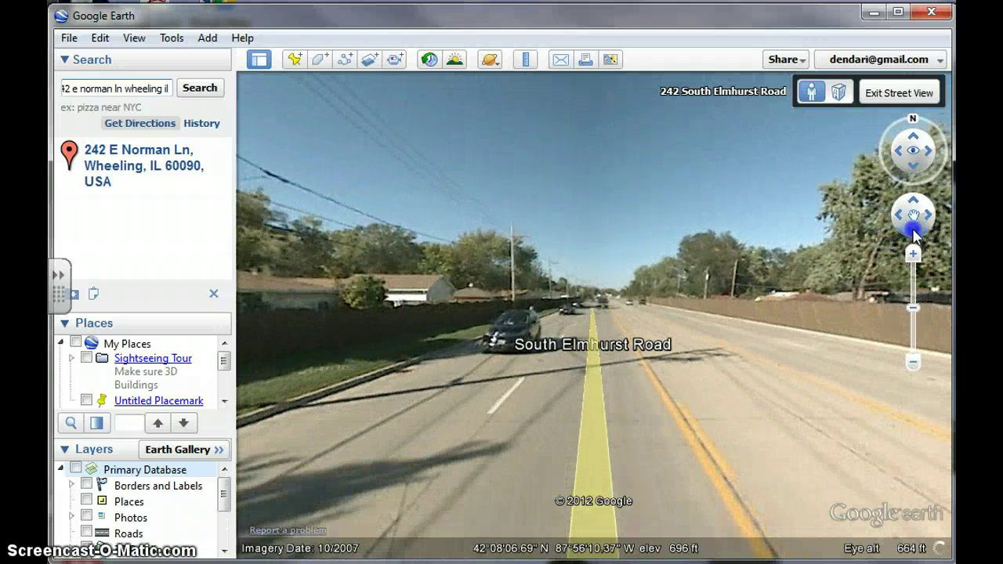
pyautogui.click(919, 229)
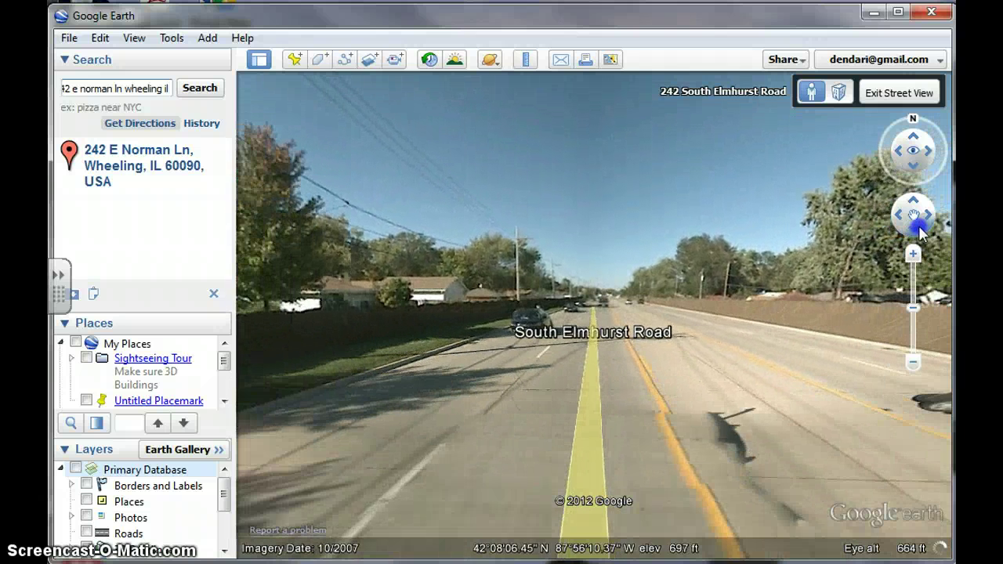
pyautogui.click(919, 230)
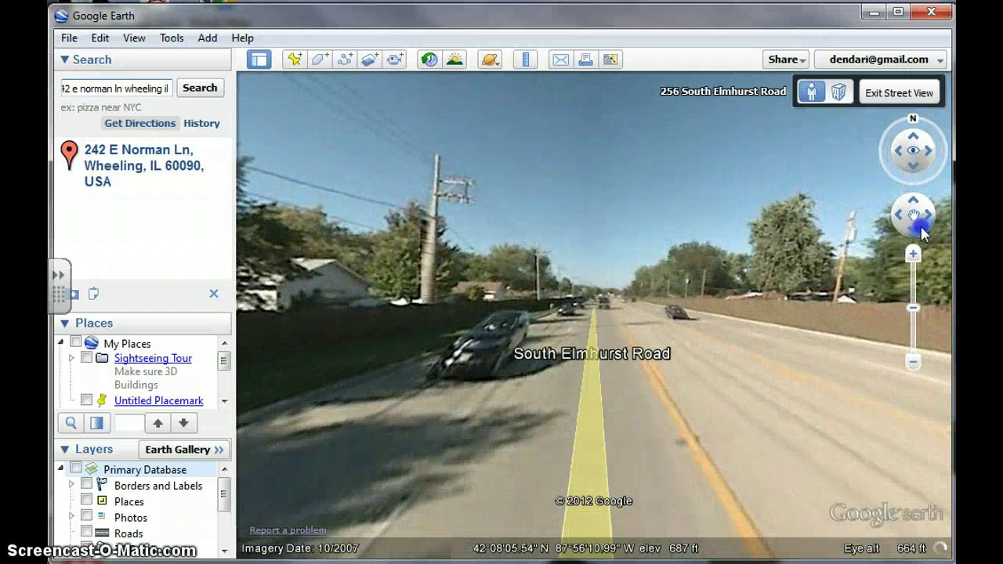
# Step: Advance the panorama south along South Elmhurst Road until the searched address label shows
pyautogui.click(673, 362)
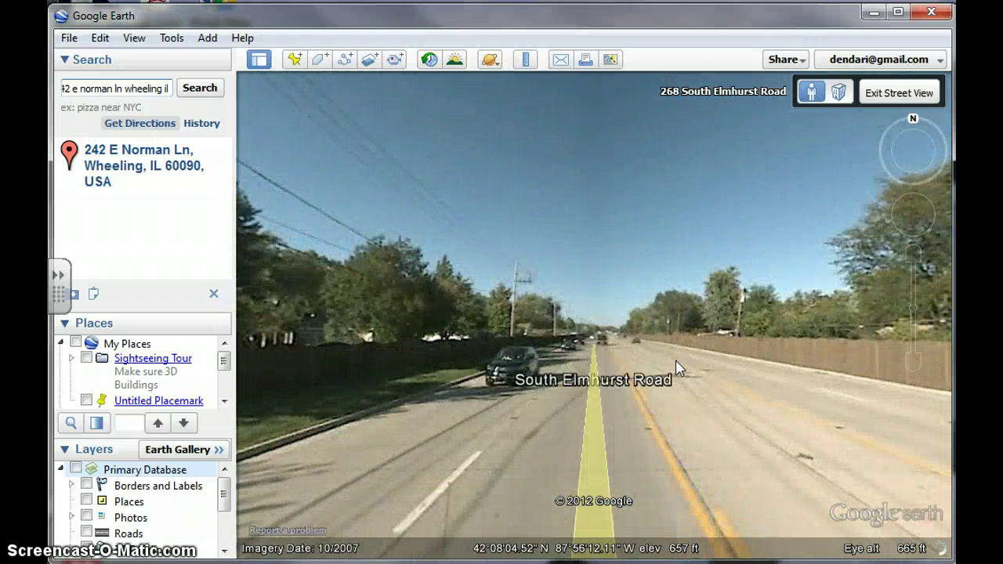
pyautogui.click(679, 365)
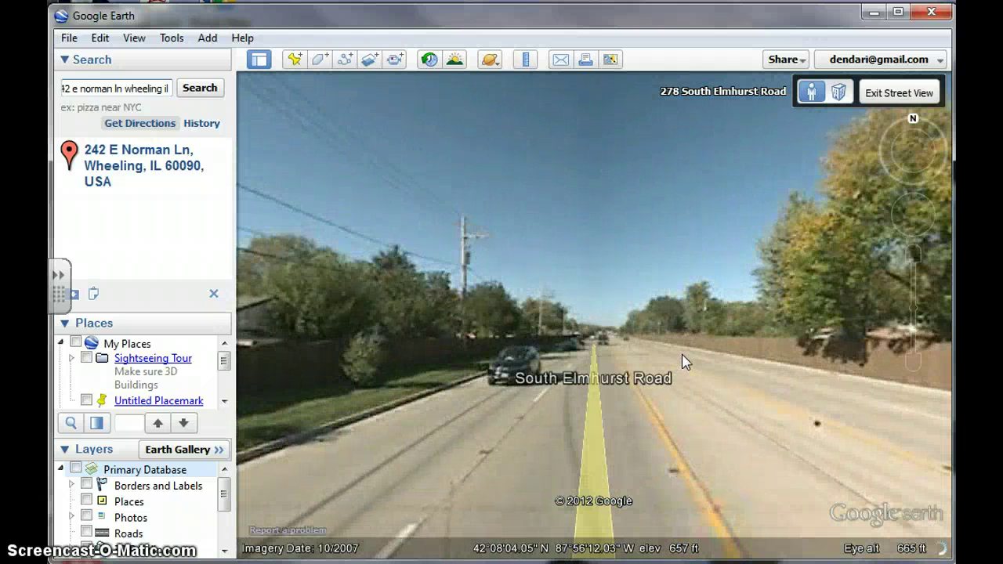
pyautogui.click(681, 356)
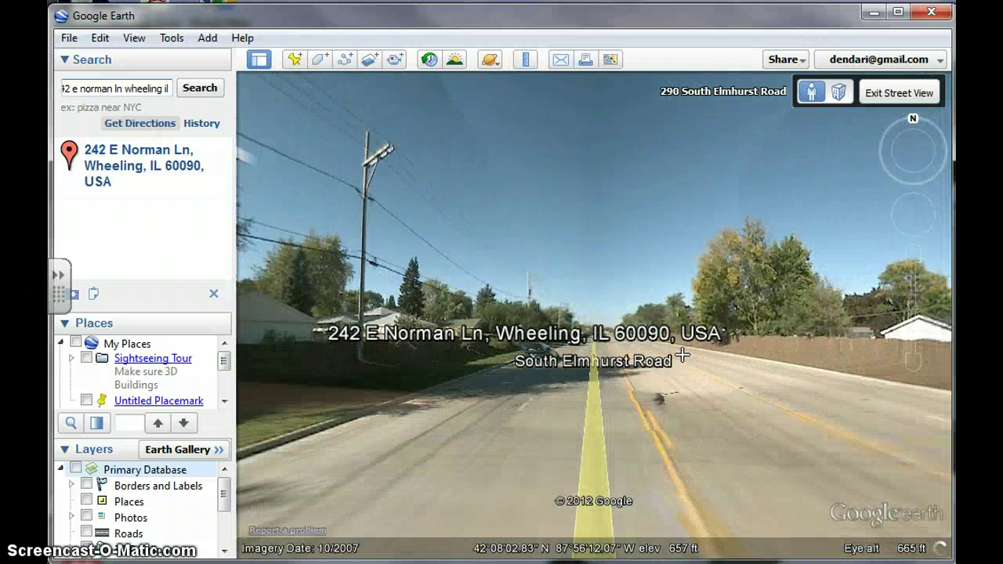
pyautogui.click(682, 355)
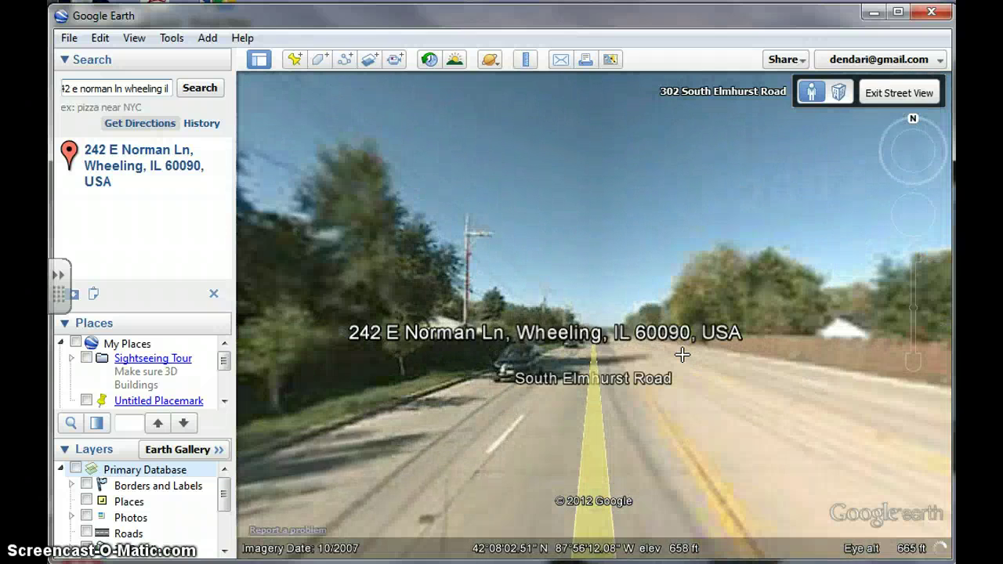
pyautogui.click(681, 355)
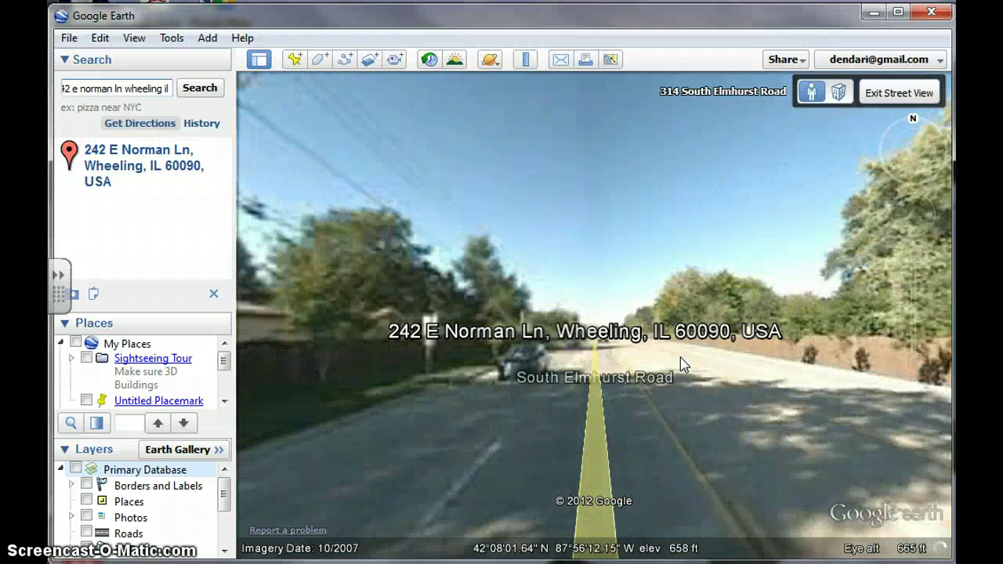
pyautogui.click(681, 362)
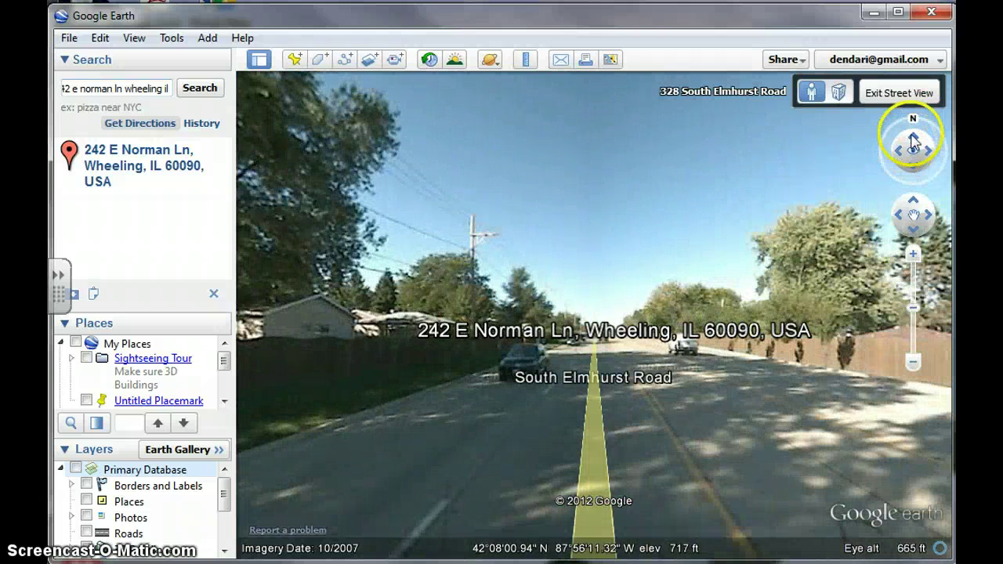
# Step: Look around and advance a few more positions along South Elmhurst Road in Street View
pyautogui.moveTo(897, 157); pyautogui.dragTo(896, 149)
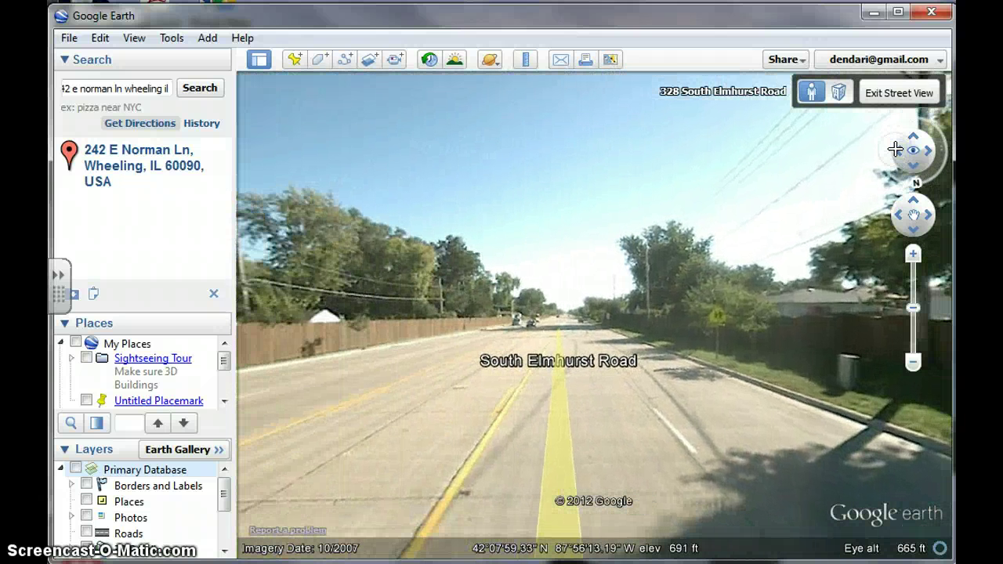
pyautogui.doubleClick(595, 314)
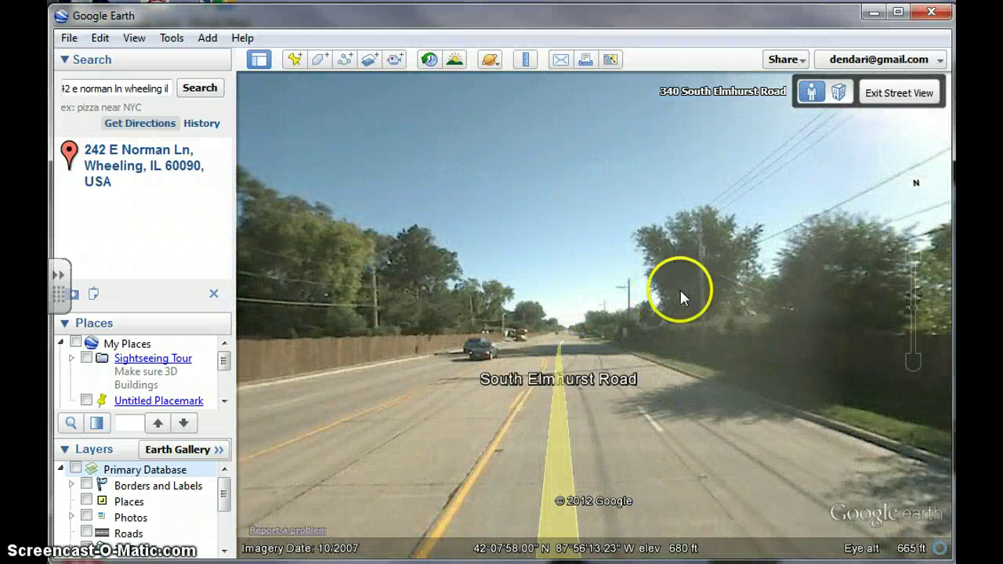
pyautogui.doubleClick(647, 338)
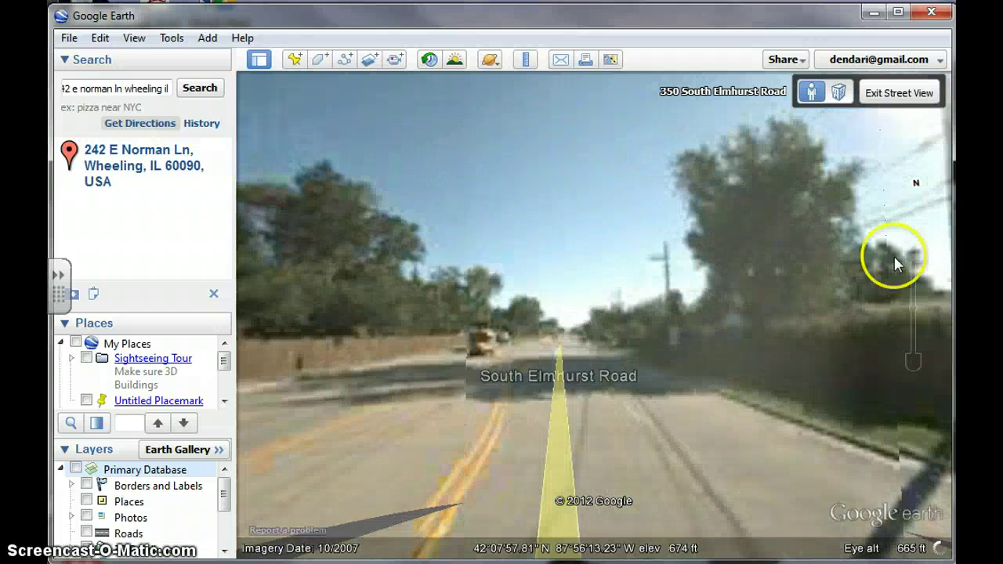
pyautogui.moveTo(927, 239)
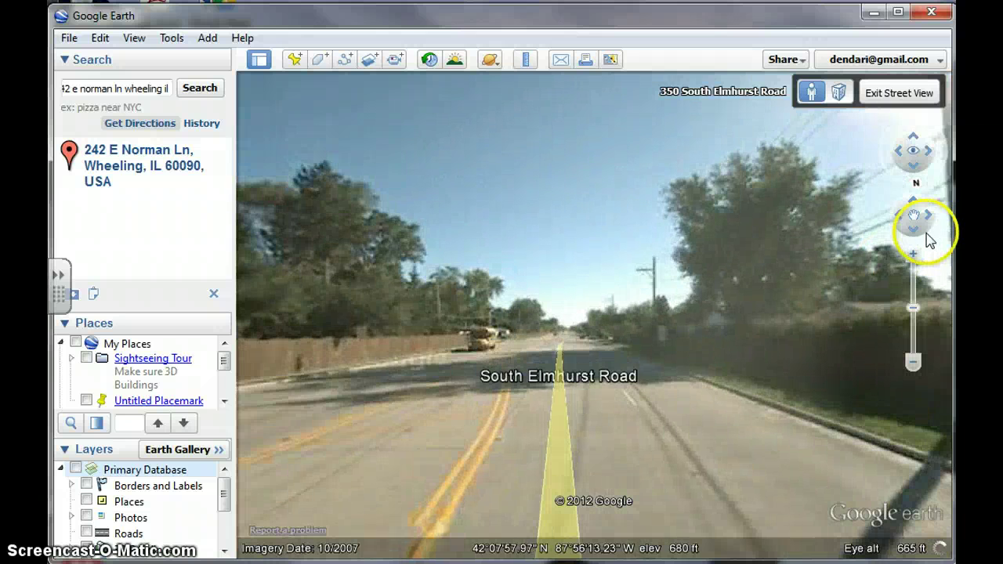
pyautogui.click(928, 151)
pyautogui.moveTo(927, 152); pyautogui.dragTo(901, 155)
pyautogui.click(552, 385)
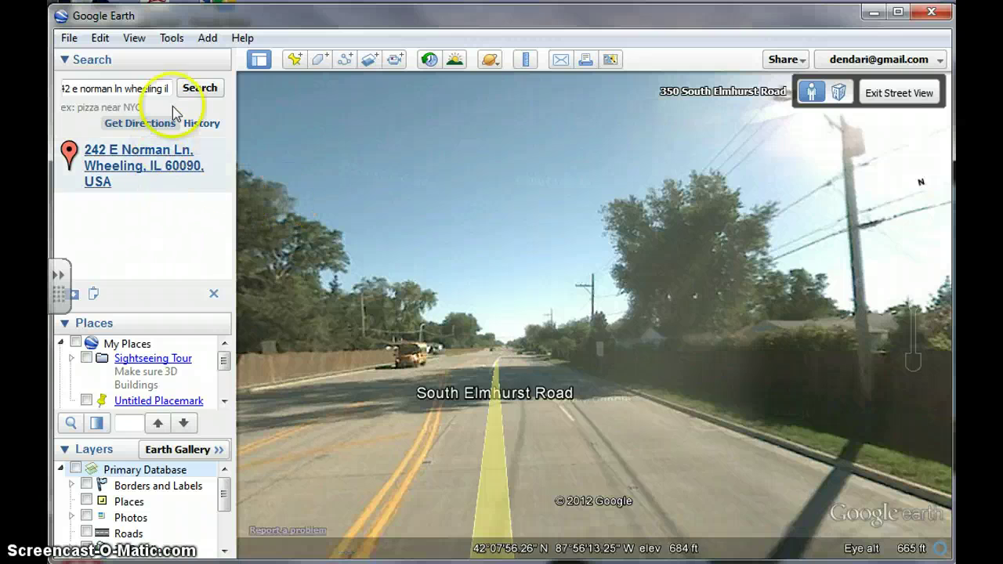
pyautogui.moveTo(929, 162)
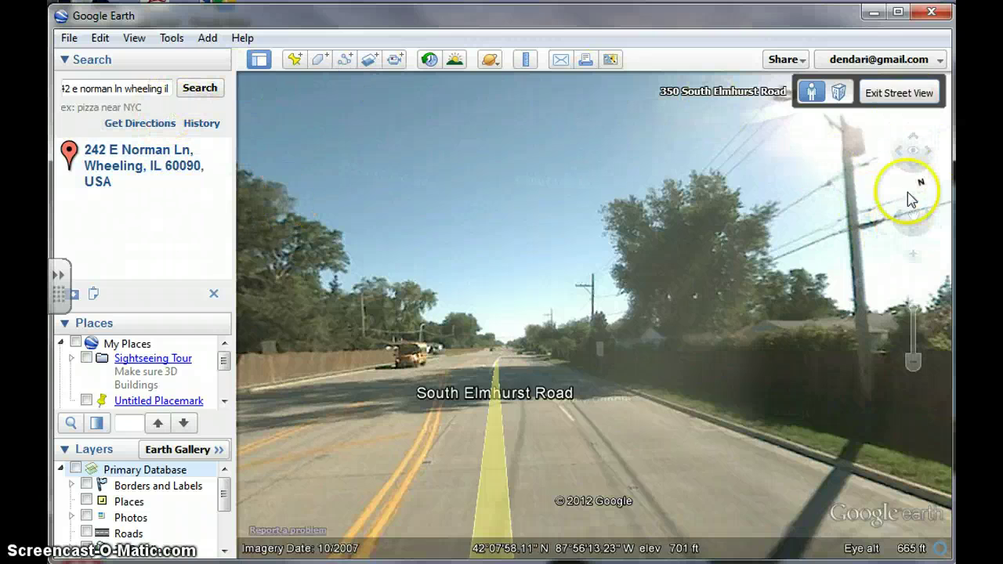
pyautogui.moveTo(914, 364); pyautogui.dragTo(913, 361)
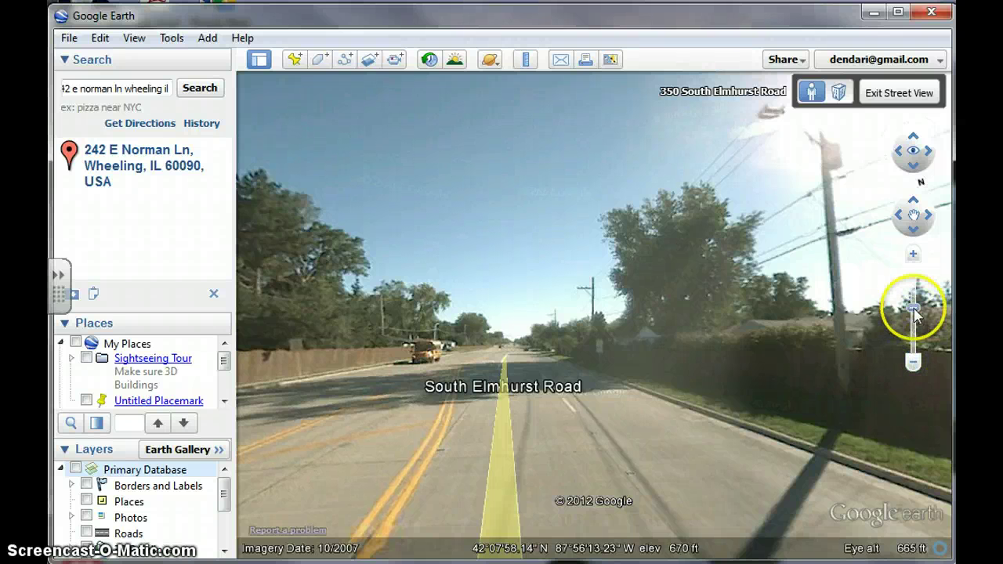
# Step: Exit Street View, rise to an aerial view, and recentre on the searched address placemark
pyautogui.click(893, 94)
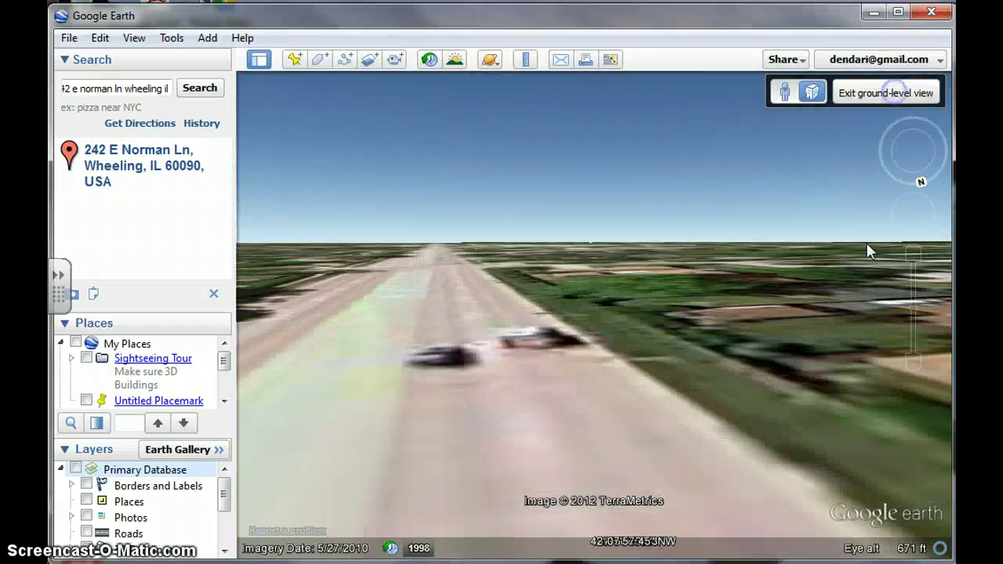
pyautogui.moveTo(917, 345)
pyautogui.mouseDown()
pyautogui.moveTo(917, 313)
pyautogui.moveTo(916, 339)
pyautogui.mouseUp()
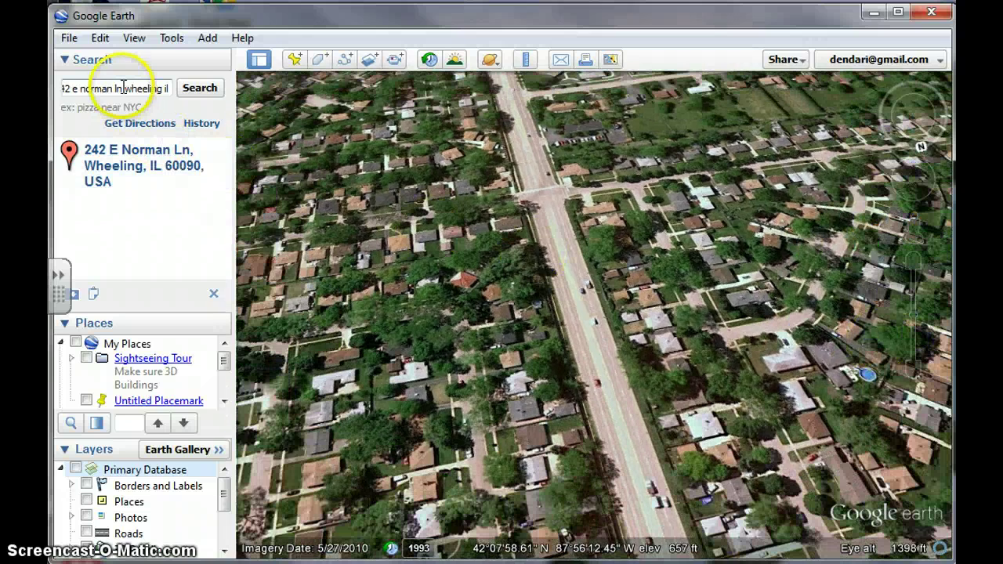
pyautogui.moveTo(662, 387); pyautogui.dragTo(614, 135)
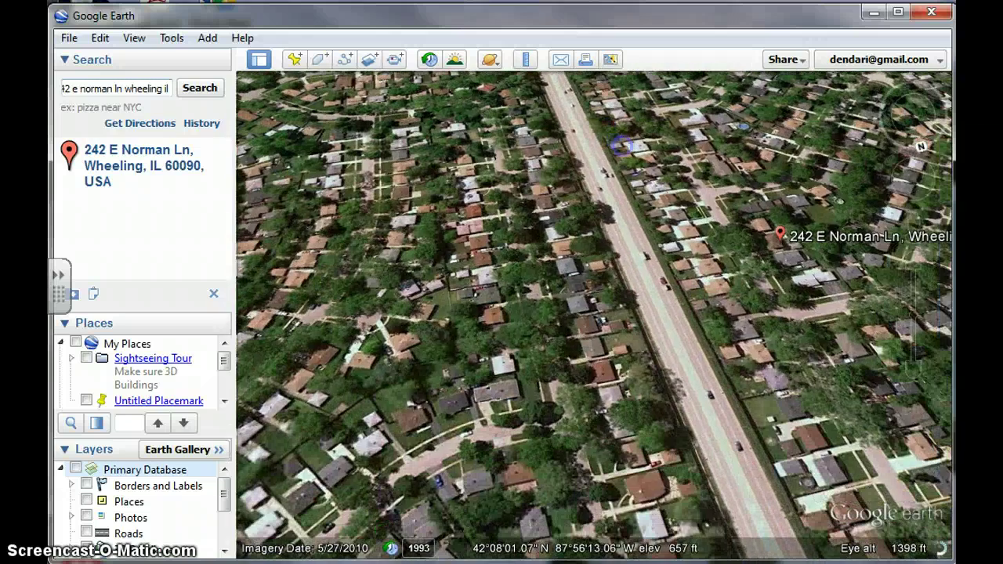
pyautogui.click(206, 92)
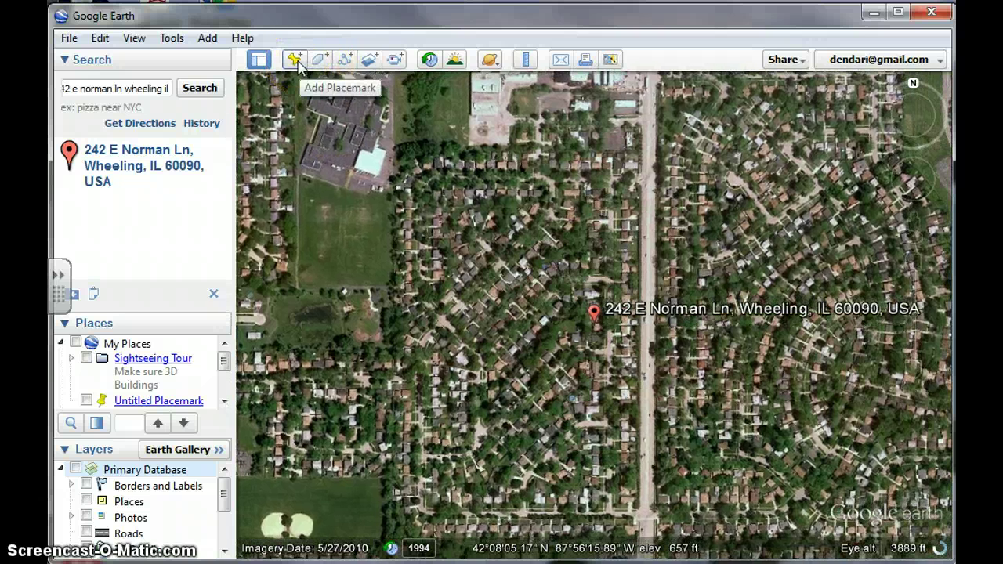
# Step: Add an Untitled Placemark pin beside the address marker, trying Add image and Add link first
pyautogui.click(296, 61)
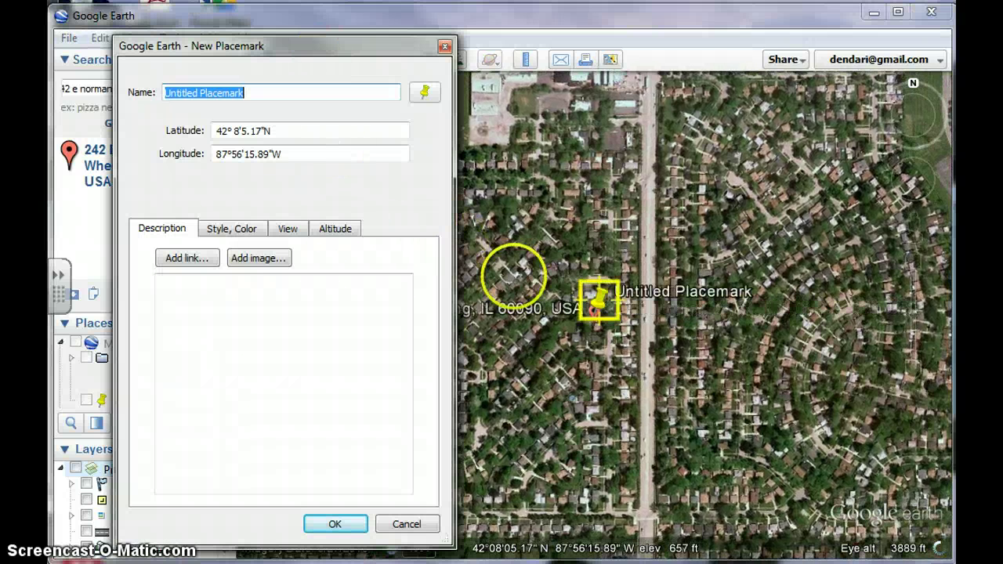
pyautogui.click(265, 260)
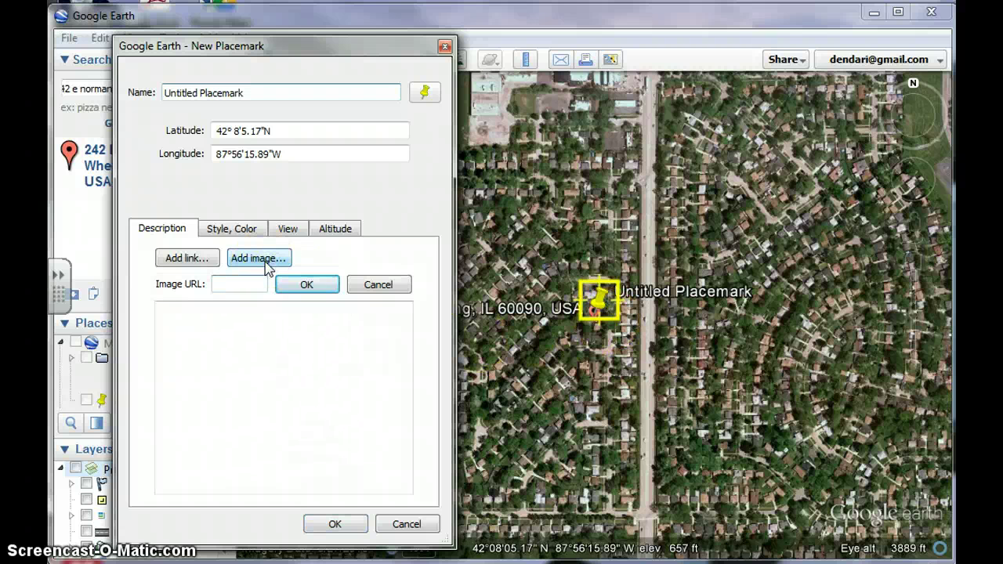
pyautogui.click(173, 260)
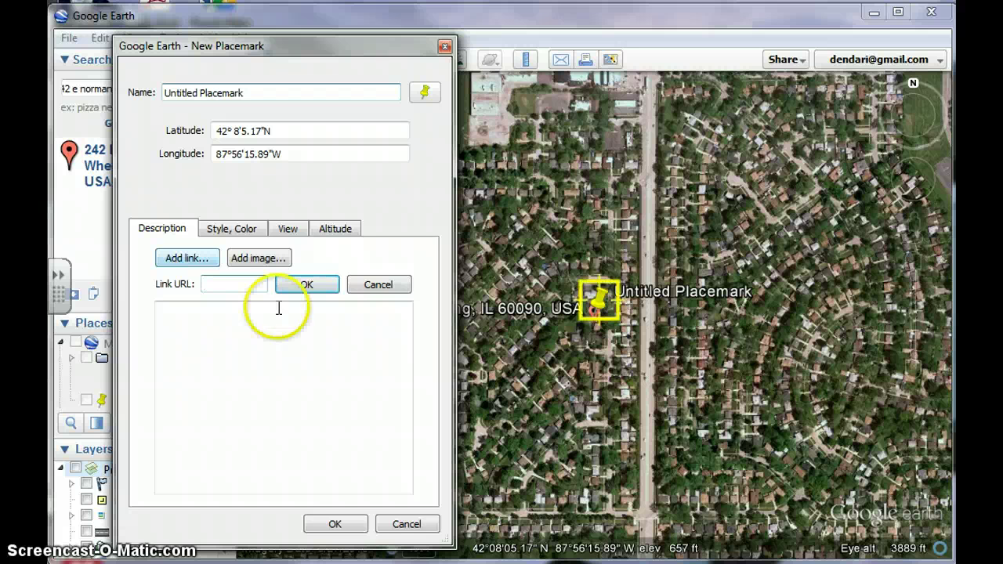
pyautogui.click(357, 524)
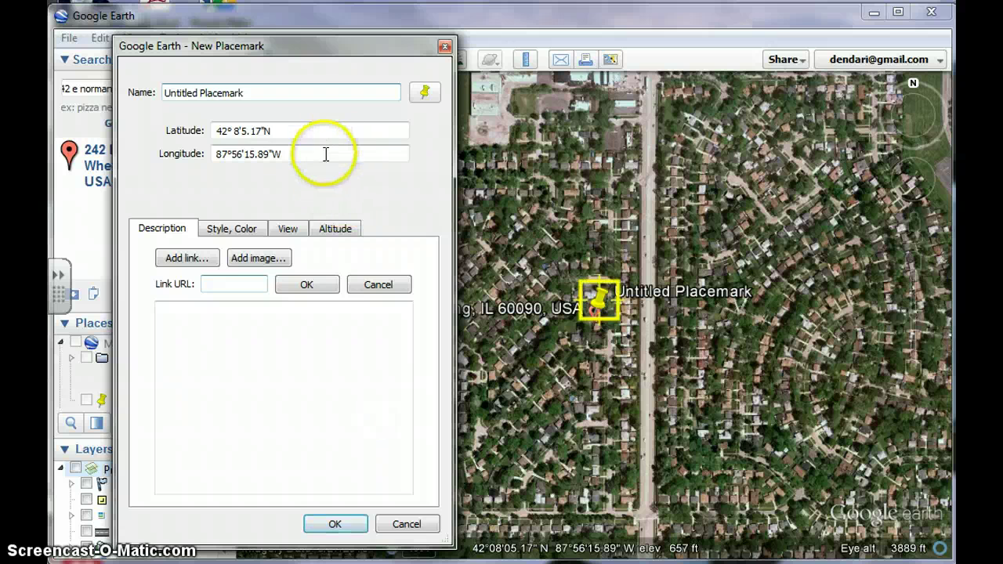
pyautogui.click(340, 526)
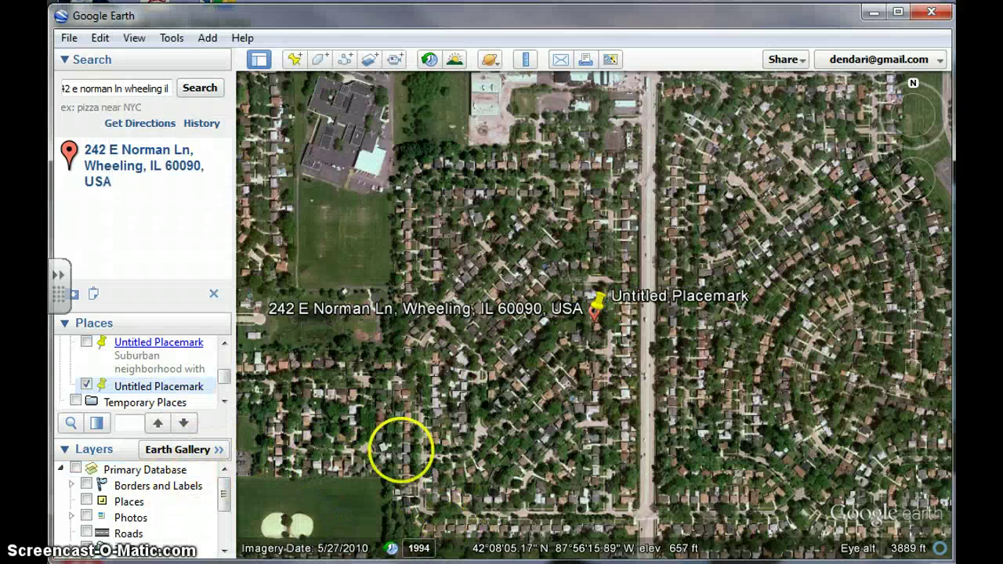
# Step: Enable the Photos layer and zoom out over the Wheeling neighbourhood
pyautogui.click(87, 517)
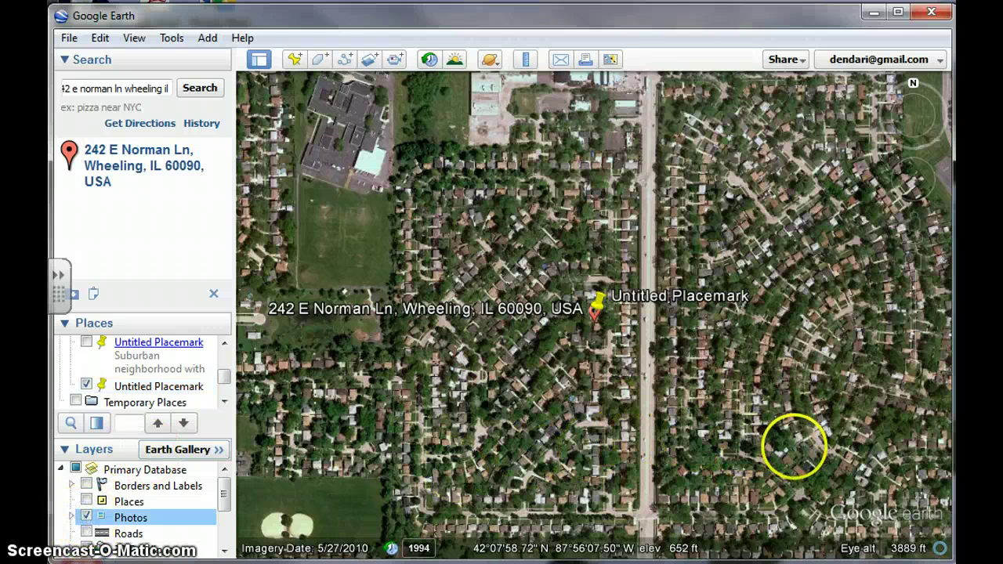
pyautogui.moveTo(907, 157)
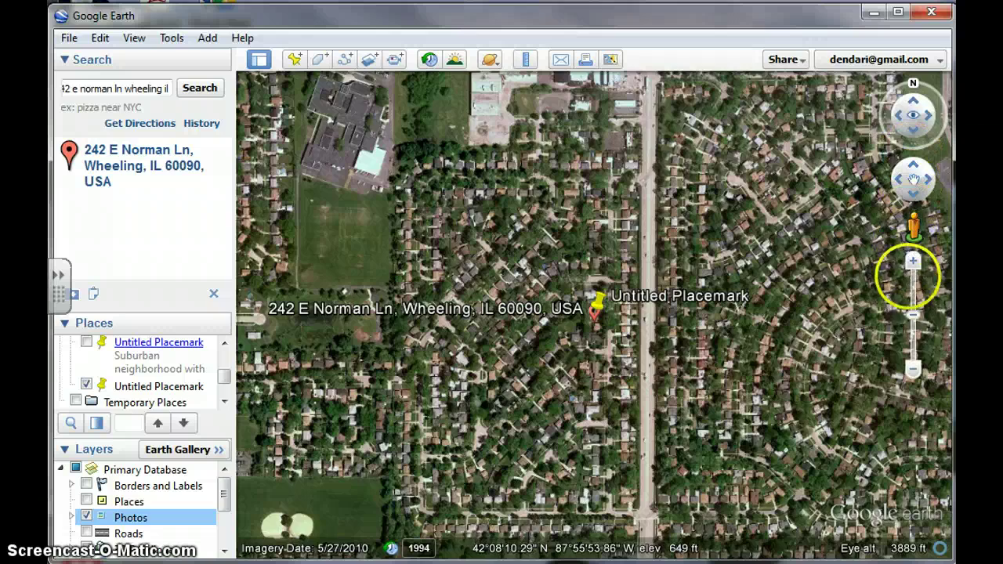
pyautogui.moveTo(914, 317); pyautogui.dragTo(912, 363)
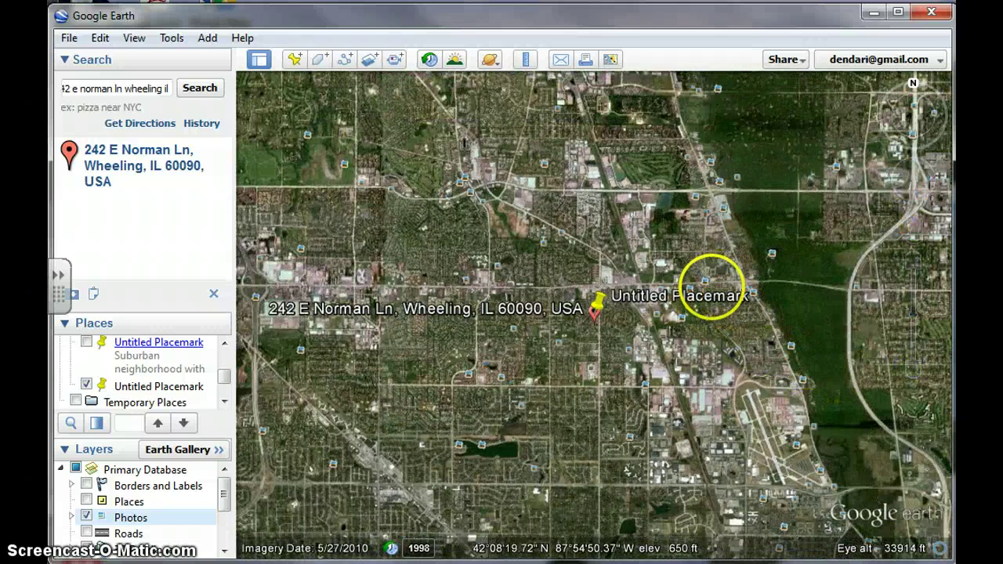
# Step: Open and close several nearby Panoramio photo balloons, including the Blokk photo
pyautogui.click(706, 283)
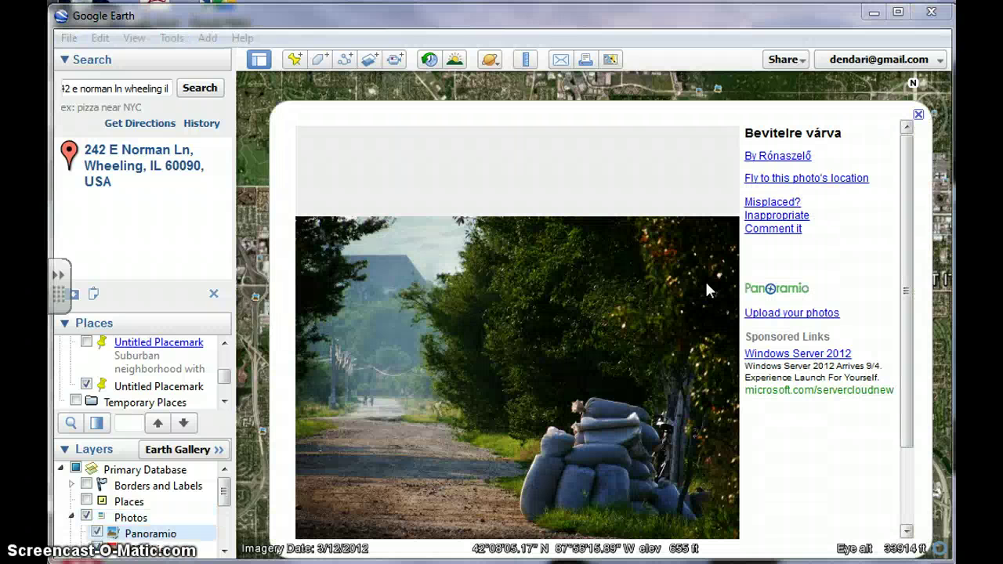
pyautogui.click(918, 115)
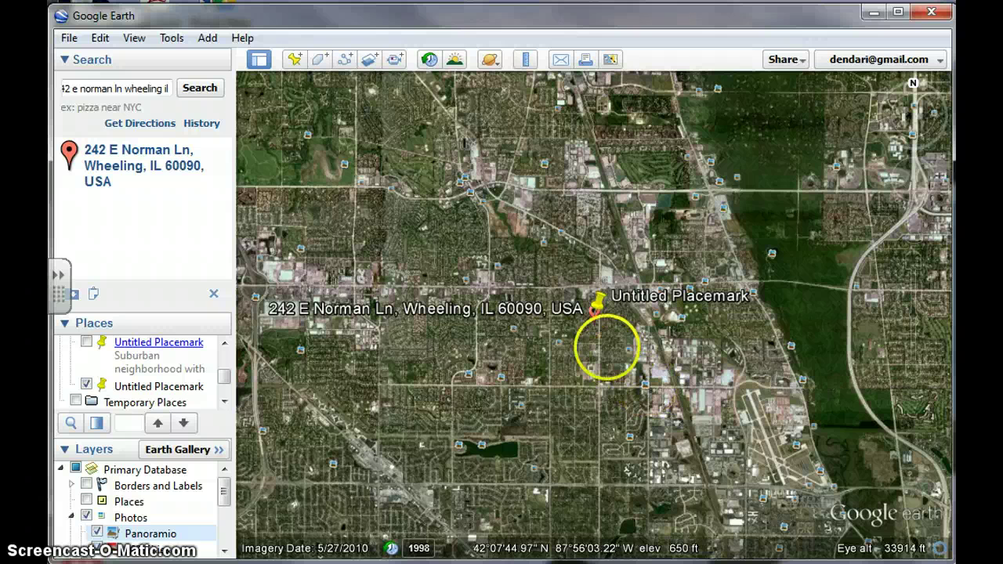
pyautogui.click(556, 342)
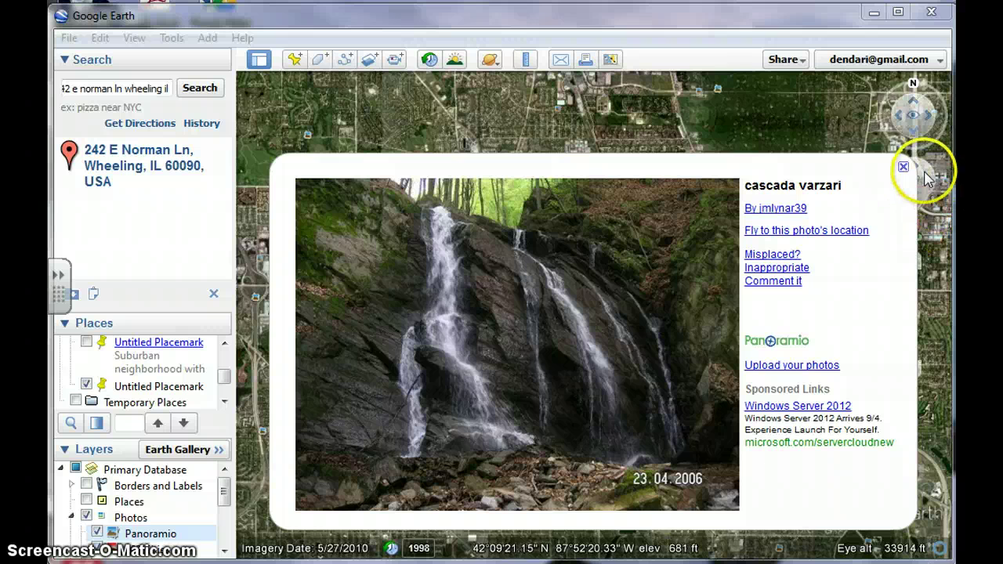
pyautogui.click(904, 170)
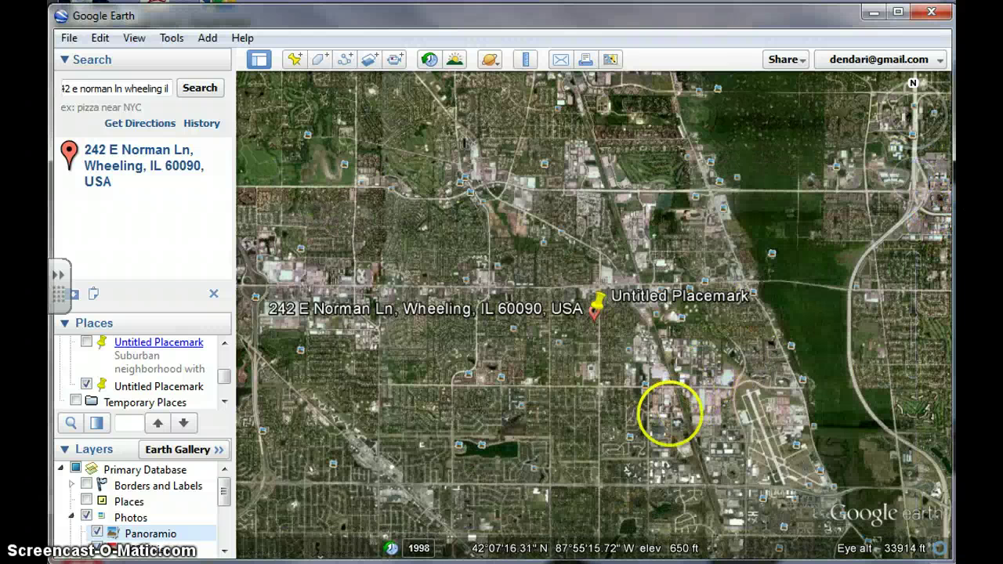
pyautogui.click(630, 439)
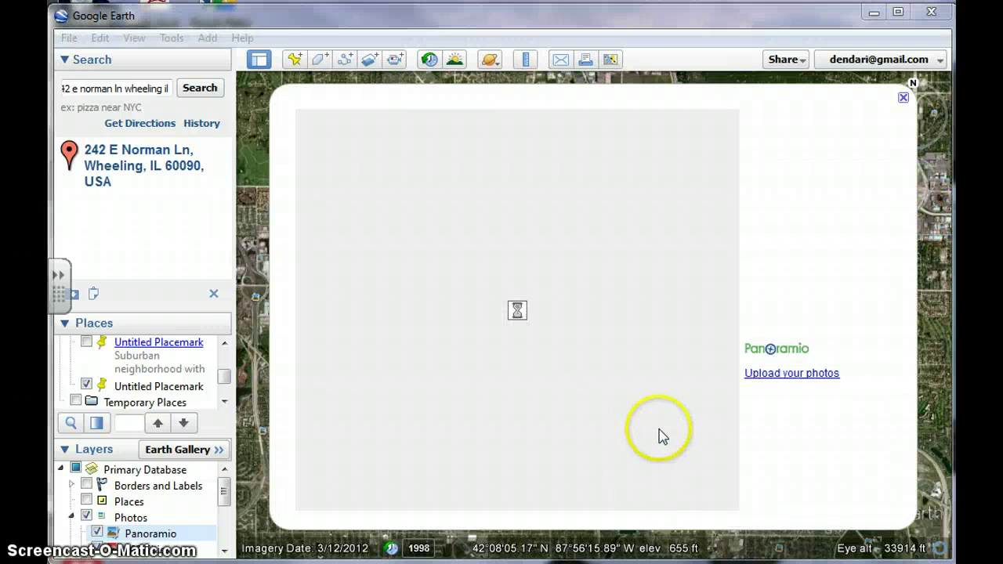
pyautogui.click(904, 98)
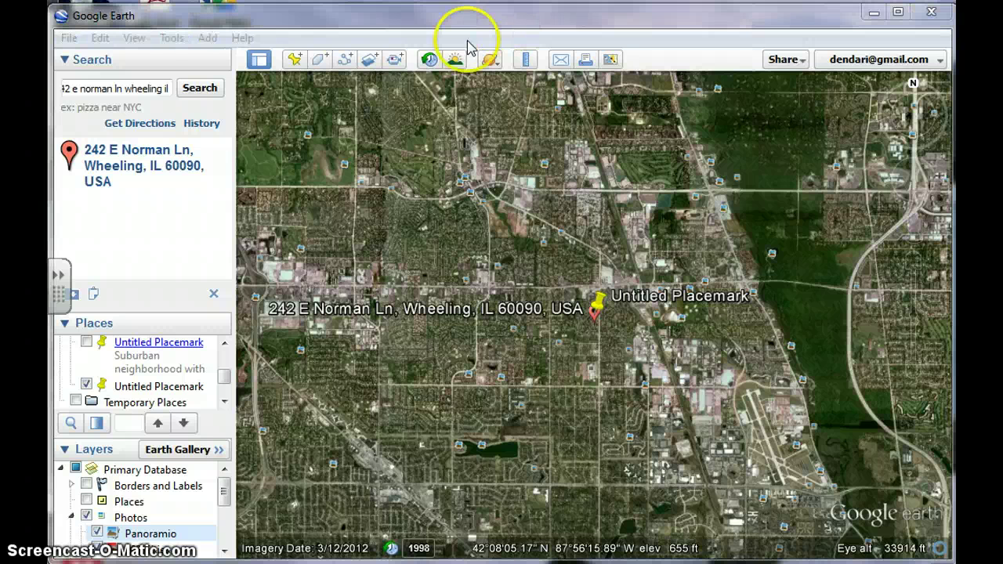
# Step: Search the pasted coordinates to fly to the pyramids at Giza, Egypt
pyautogui.click(145, 92)
pyautogui.write('29°58\'34"N 31°07\'58"E')
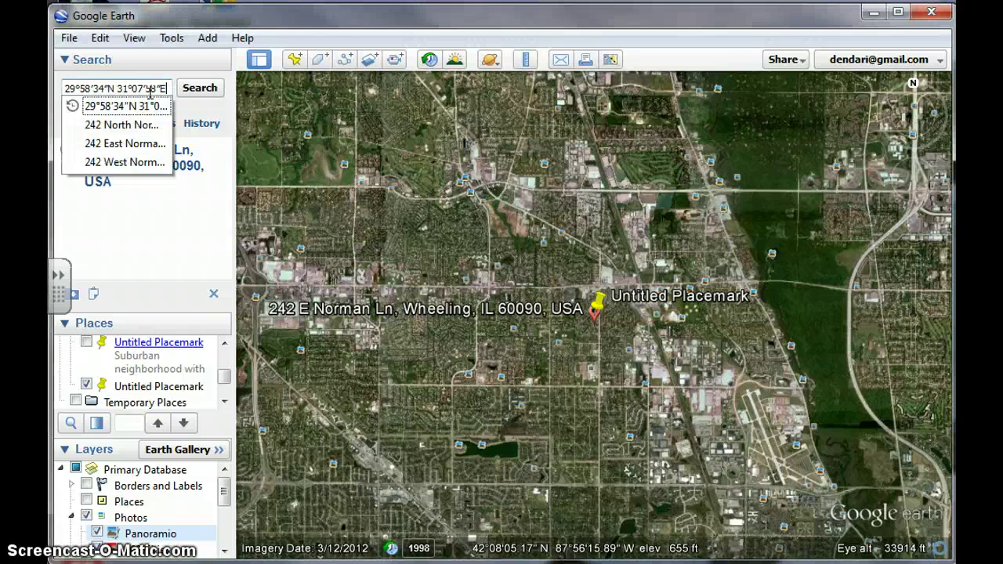
pyautogui.press('Return')
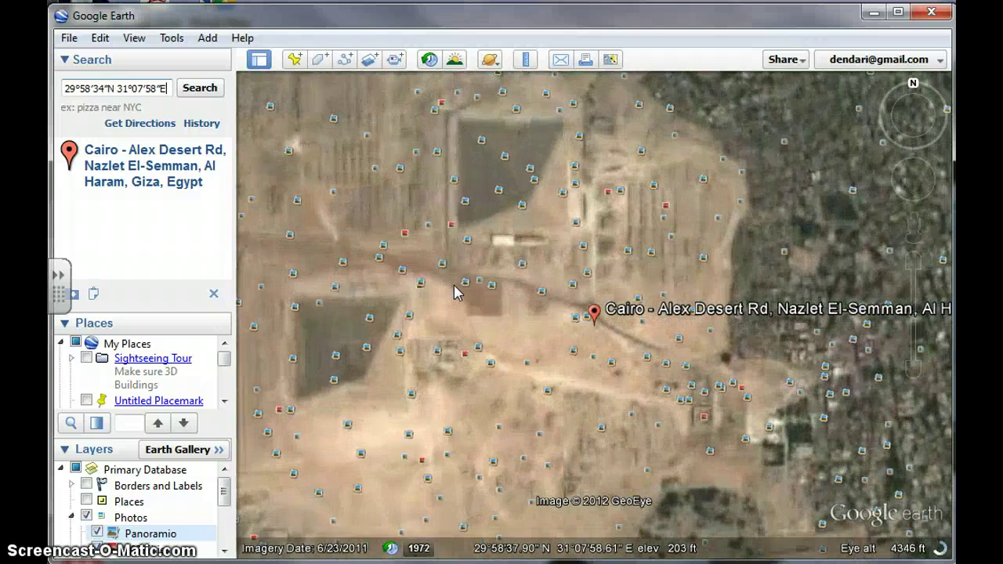
# Step: Open the Pyramid of Khufu photo and fly into its spherical 360° panorama
pyautogui.click(489, 290)
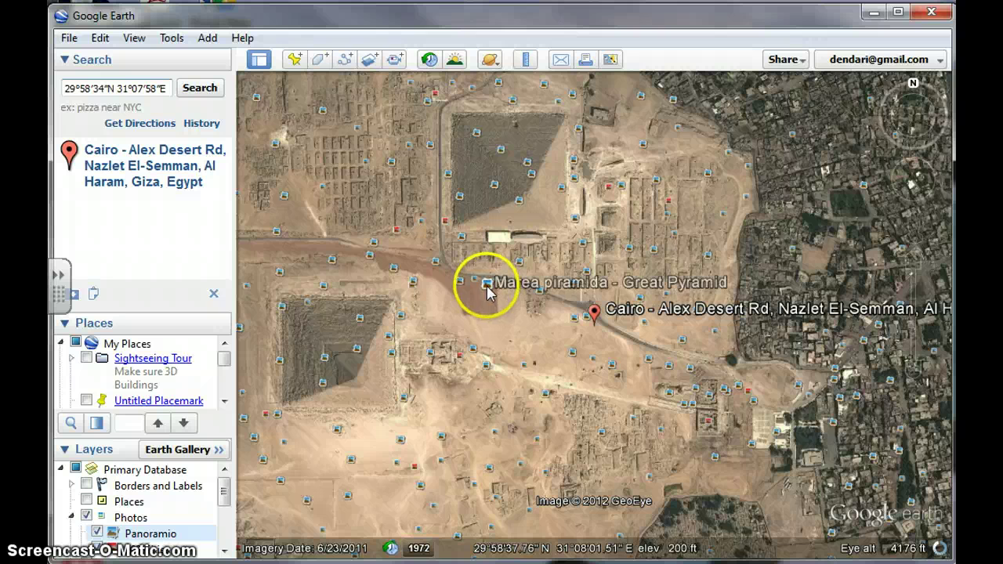
pyautogui.click(444, 225)
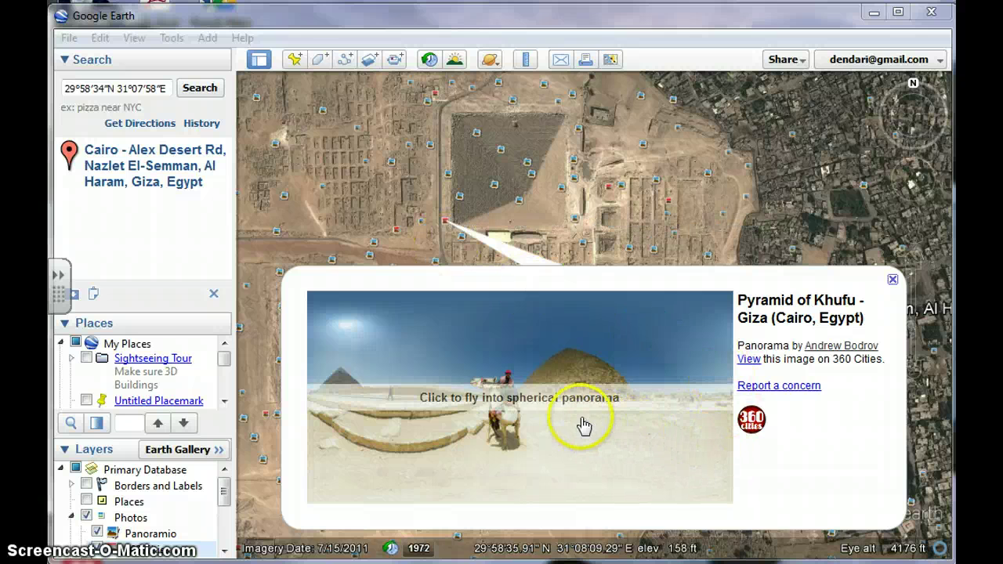
pyautogui.click(501, 414)
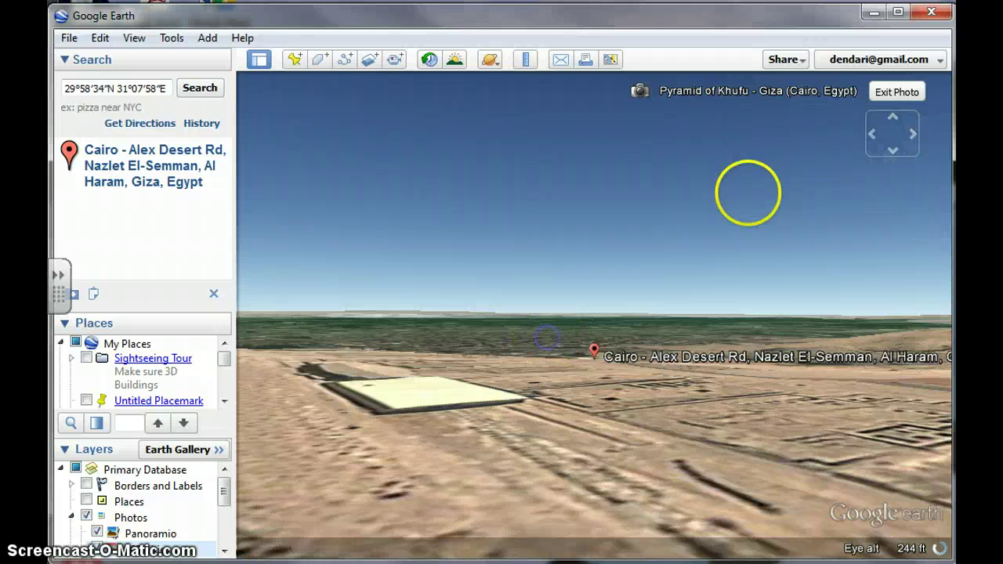
# Step: Turn the Khufu panorama left, exit it, then walk and look along the Giza road at ground level
pyautogui.click(736, 160)
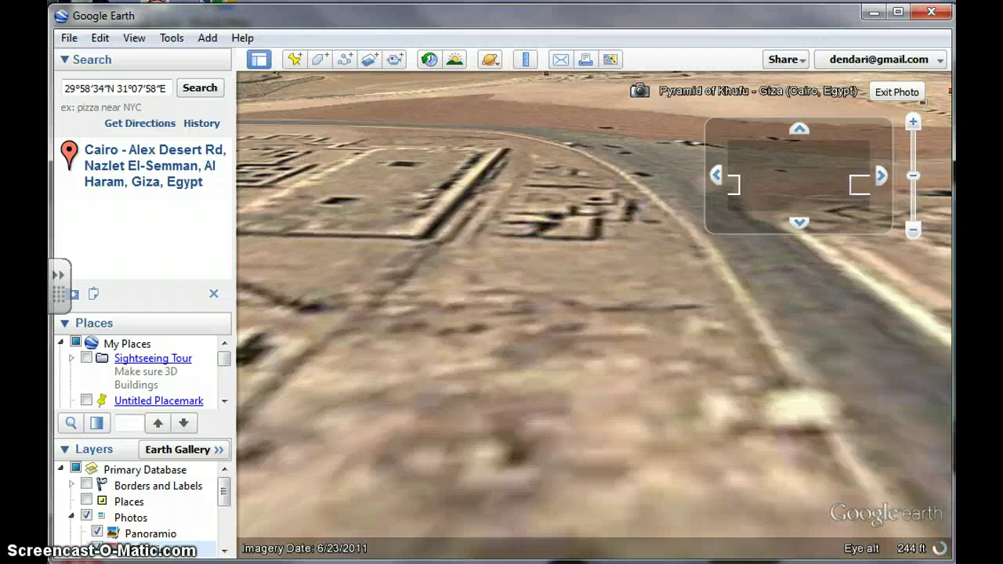
pyautogui.click(896, 92)
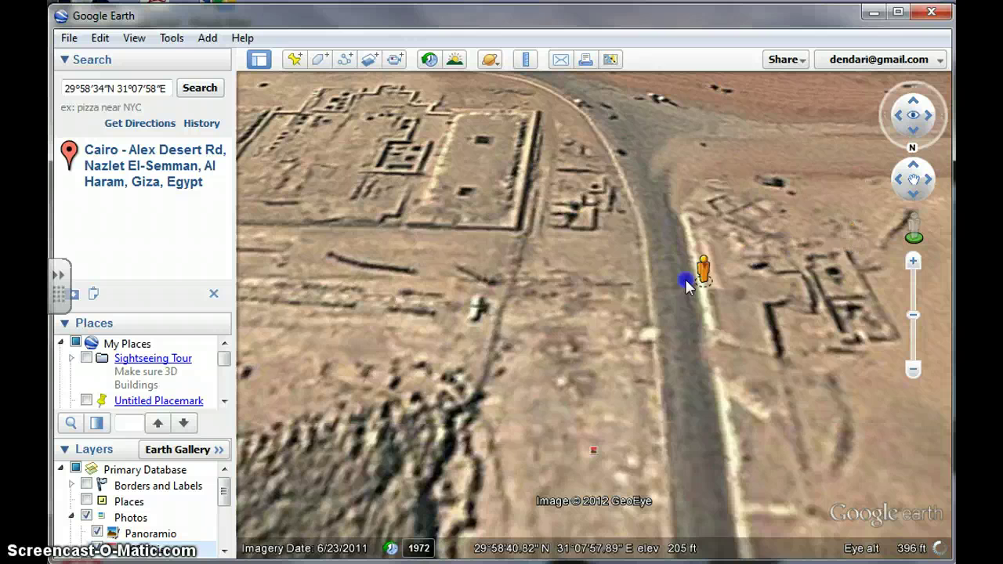
pyautogui.moveTo(684, 280); pyautogui.dragTo(685, 279)
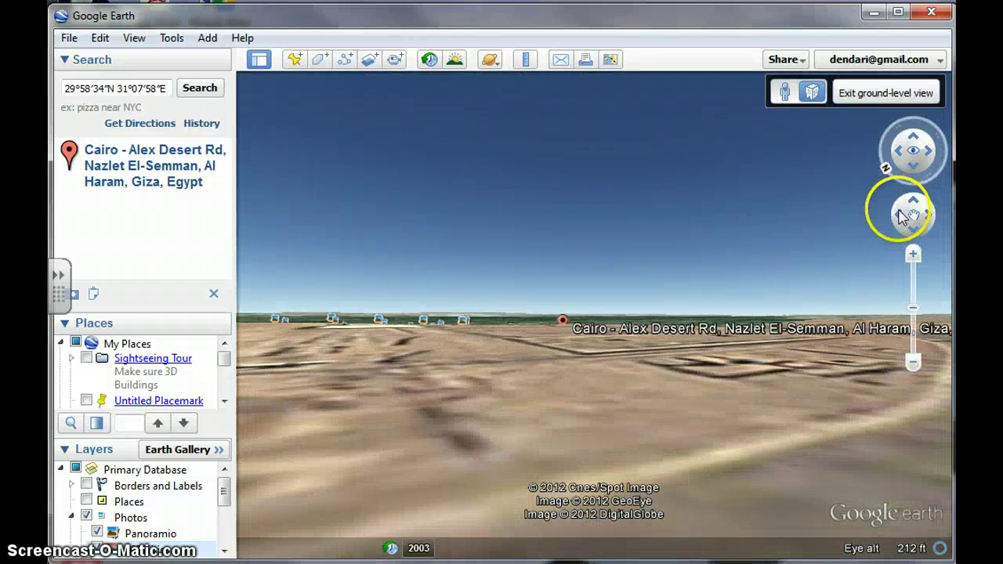
pyautogui.click(901, 217)
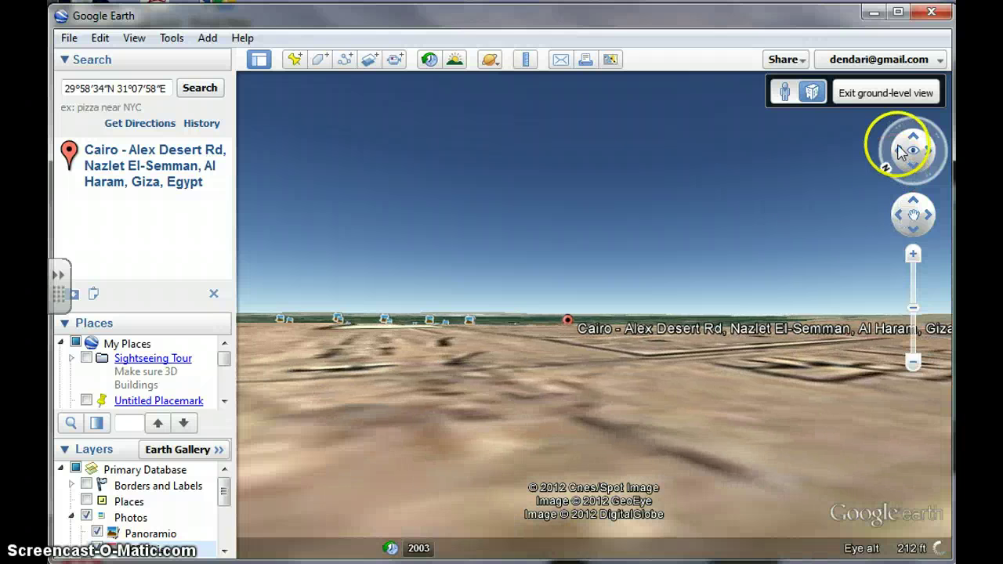
pyautogui.moveTo(900, 151); pyautogui.dragTo(906, 147)
pyautogui.click(198, 87)
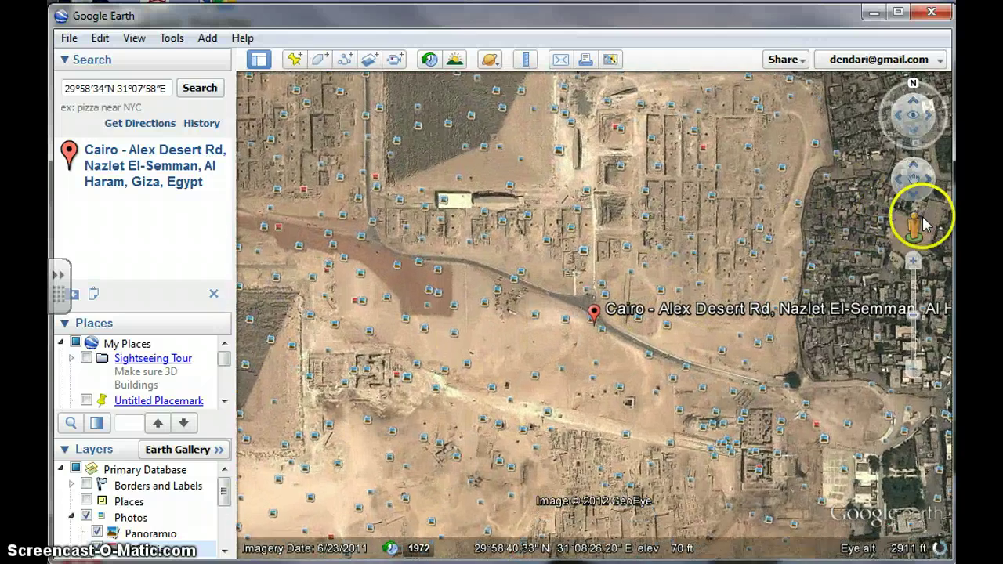
# Step: Drop onto the Giza desert road, turn and back up, and briefly view a Panoramio mural photo
pyautogui.moveTo(916, 228); pyautogui.dragTo(543, 288)
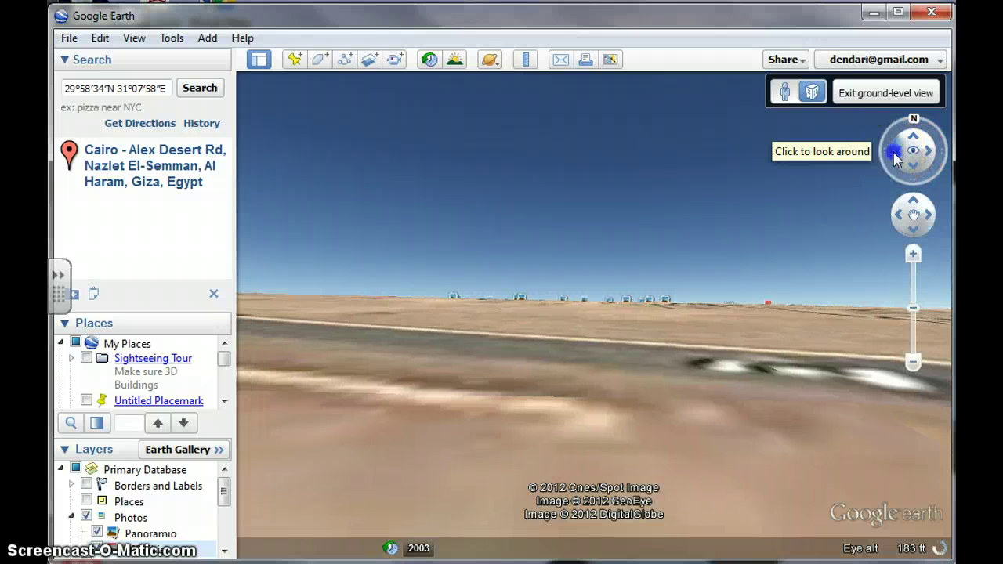
pyautogui.click(900, 155)
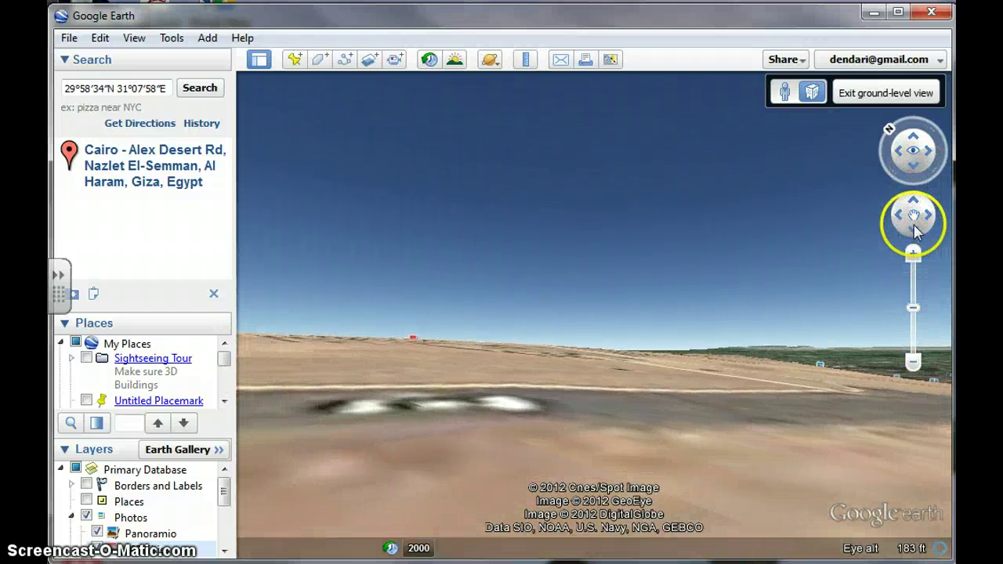
pyautogui.click(913, 225)
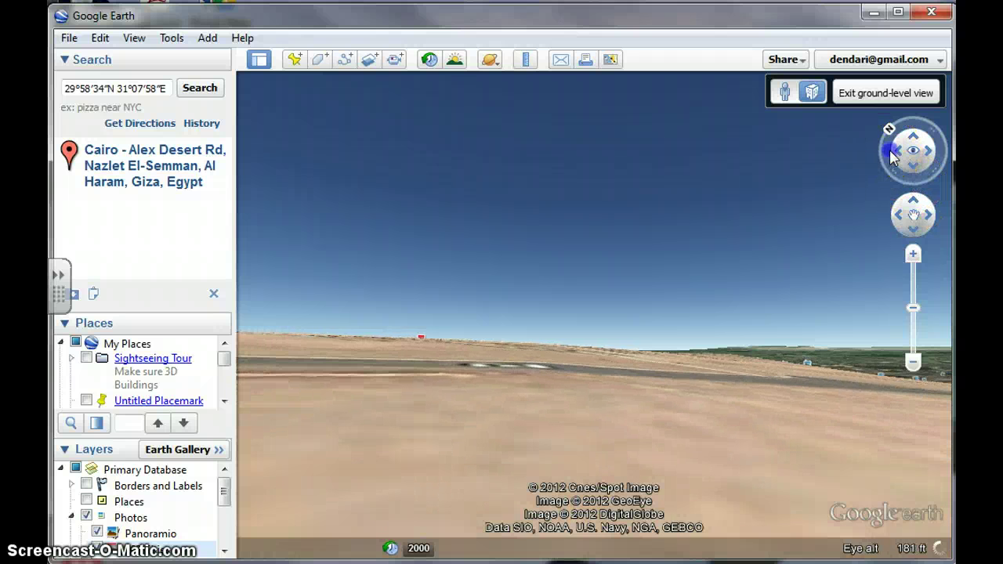
pyautogui.moveTo(890, 151); pyautogui.dragTo(899, 158)
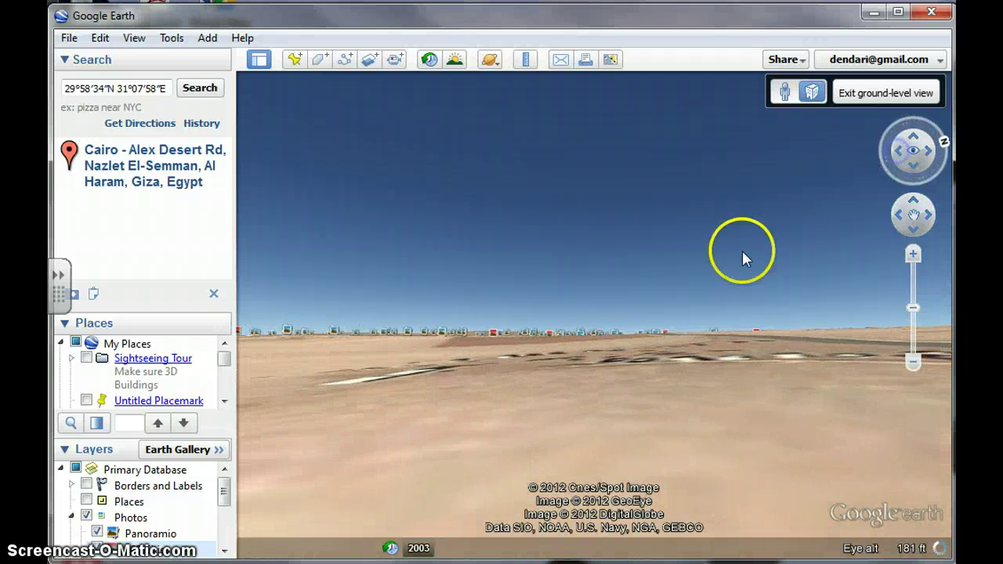
pyautogui.click(529, 335)
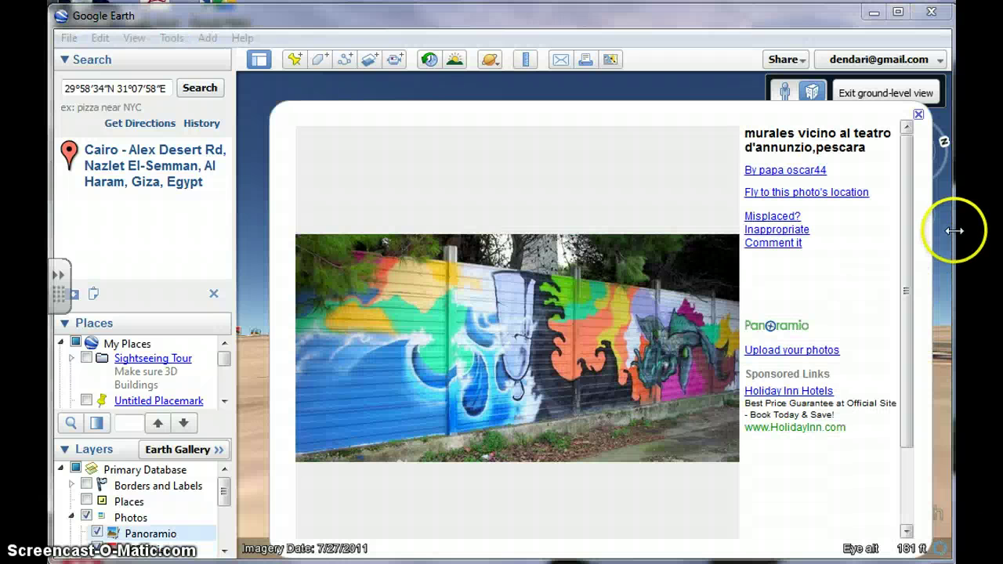
pyautogui.click(915, 114)
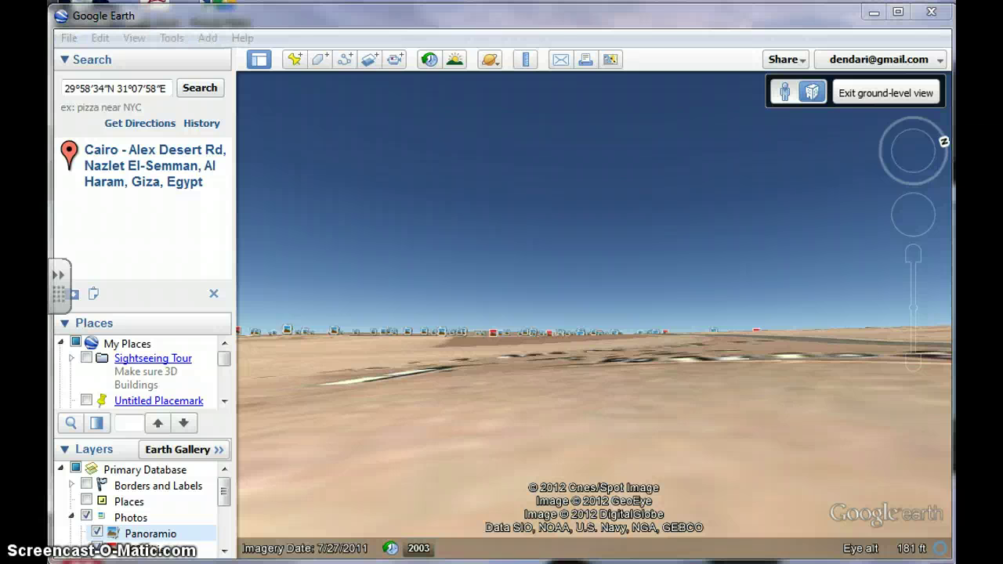
# Step: Search the coordinates 40°41'38"N 74°2'37"W to fly to the Statue of Liberty
pyautogui.click(93, 83)
pyautogui.write('40°41\'38"N 74°2\'37"W')
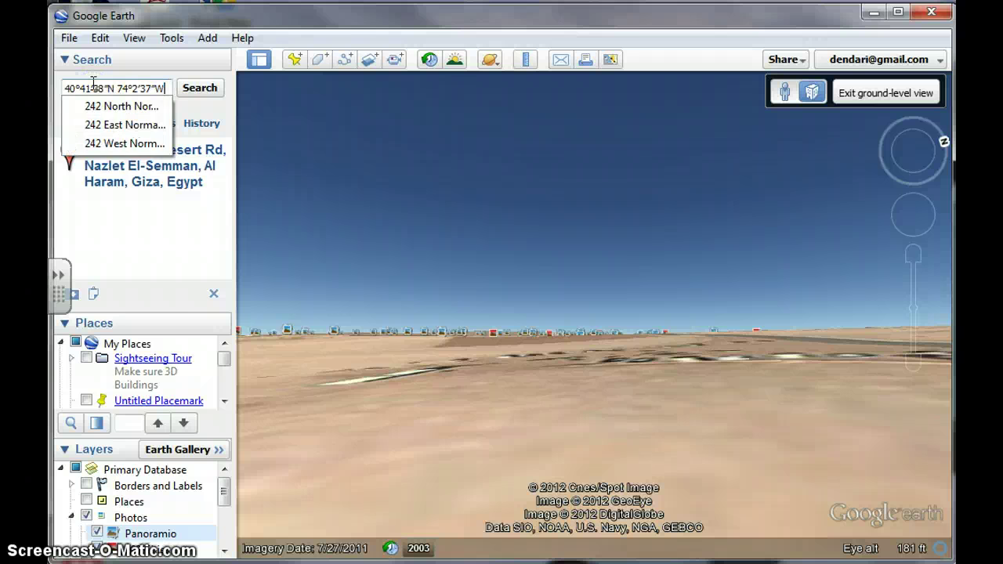
pyautogui.press('Return')
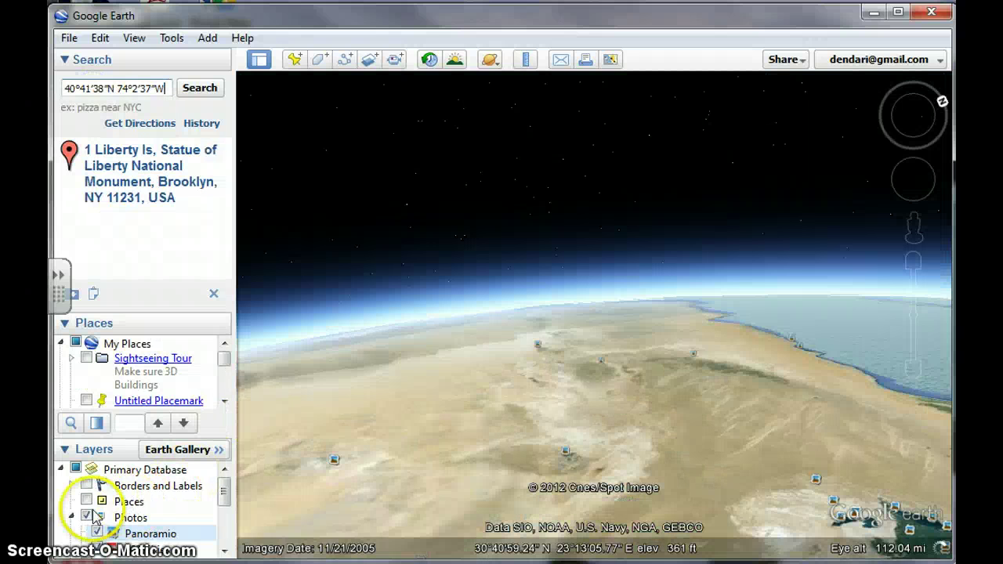
# Step: Hide the Photos layer and zoom out from Liberty Island over the New York area
pyautogui.click(87, 515)
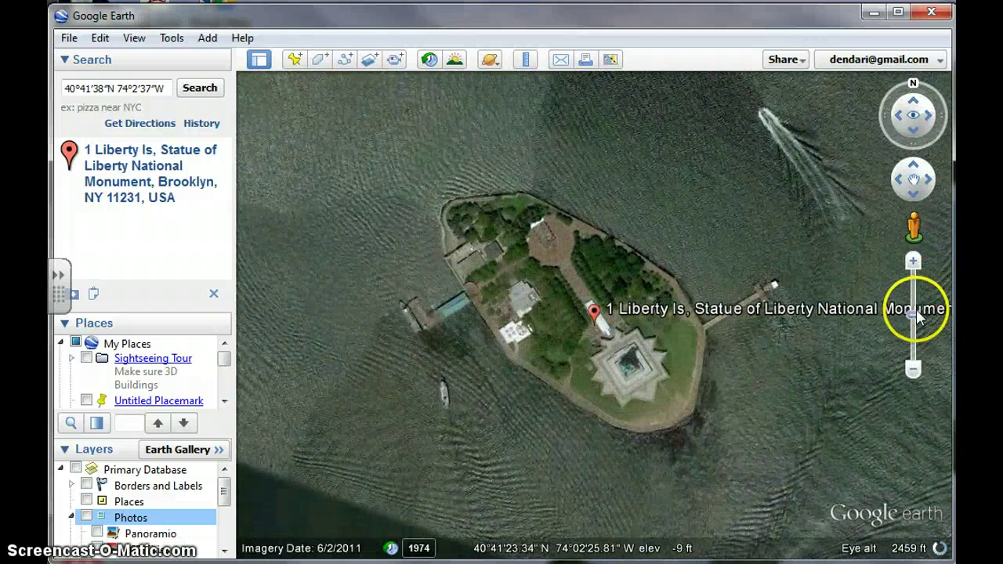
pyautogui.moveTo(913, 314); pyautogui.dragTo(917, 353)
pyautogui.moveTo(914, 315); pyautogui.dragTo(913, 355)
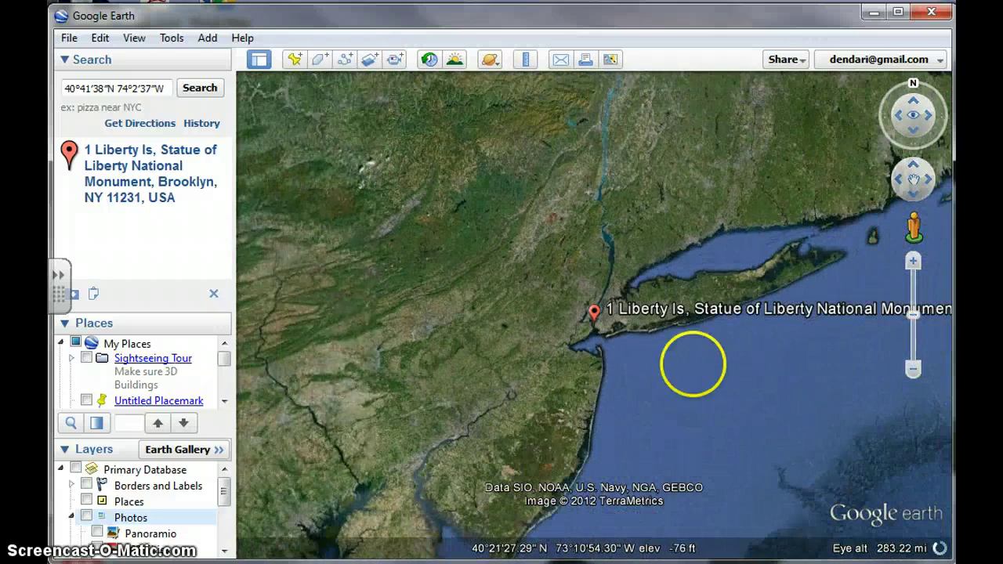
# Step: Zoom out from New York until the Great Lakes come into view
pyautogui.moveTo(226, 490); pyautogui.dragTo(231, 469)
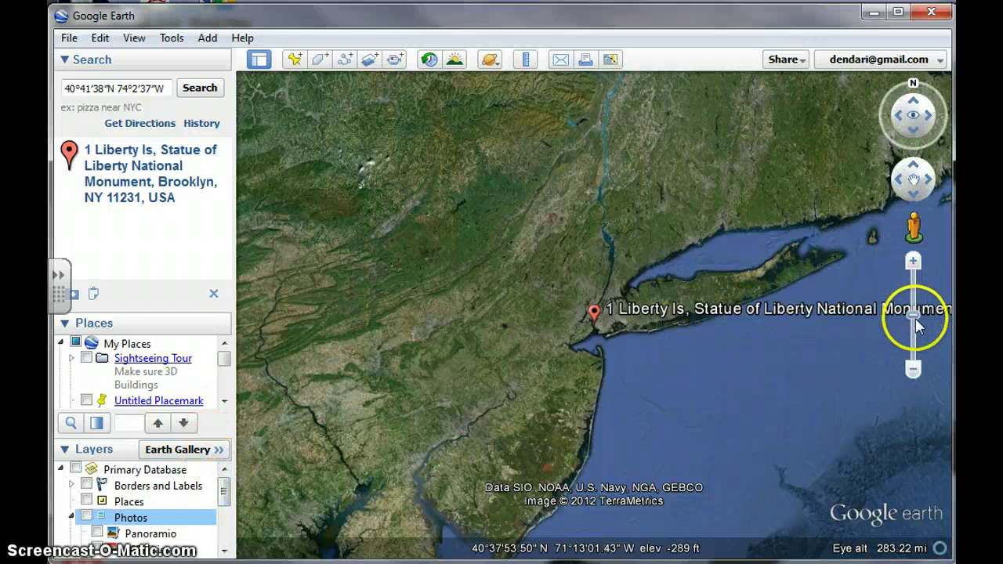
pyautogui.moveTo(913, 315); pyautogui.dragTo(909, 372)
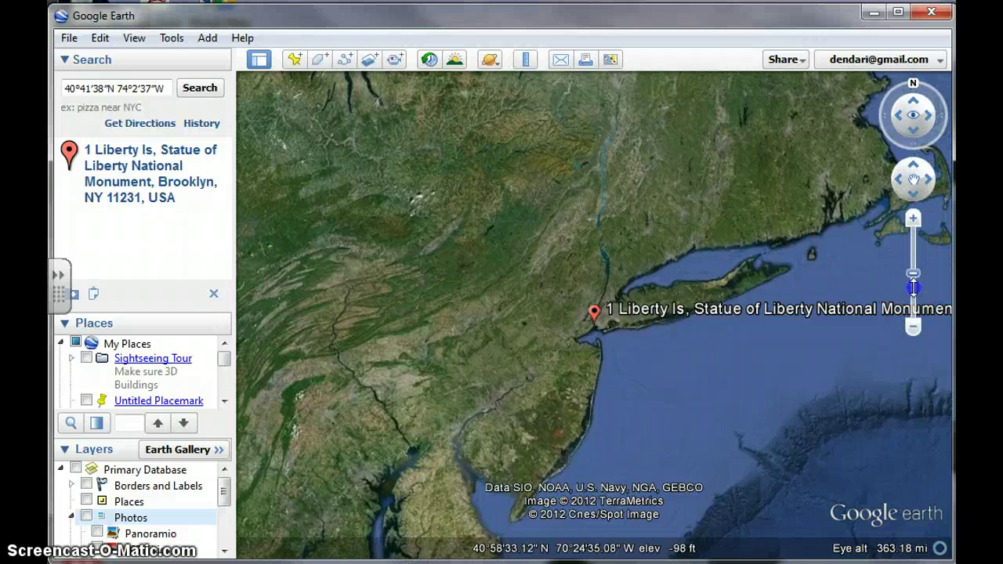
pyautogui.moveTo(913, 289); pyautogui.dragTo(913, 315)
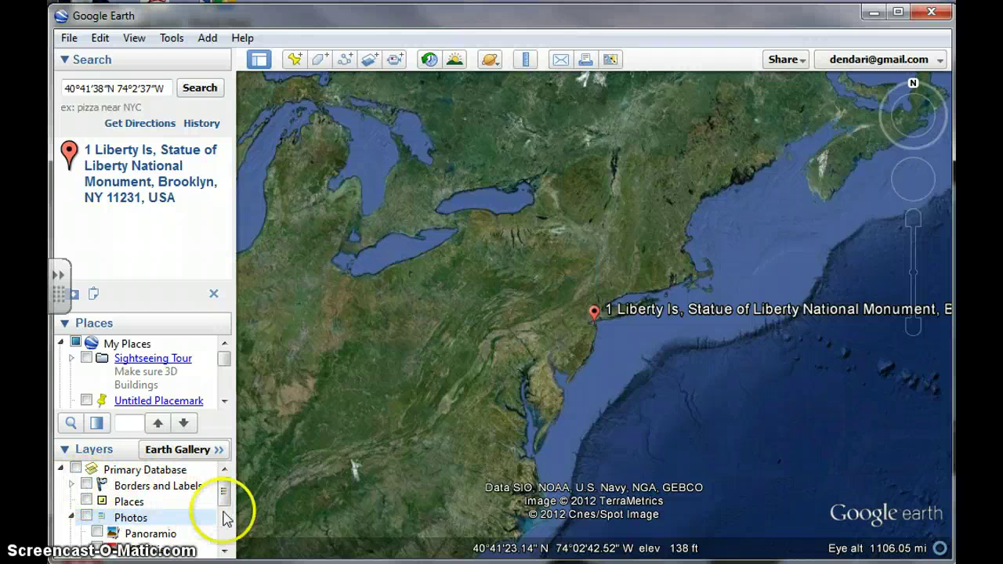
# Step: Briefly show Roads, then turn on Borders and Labels and re-zoom over the Northeast
pyautogui.click(75, 518)
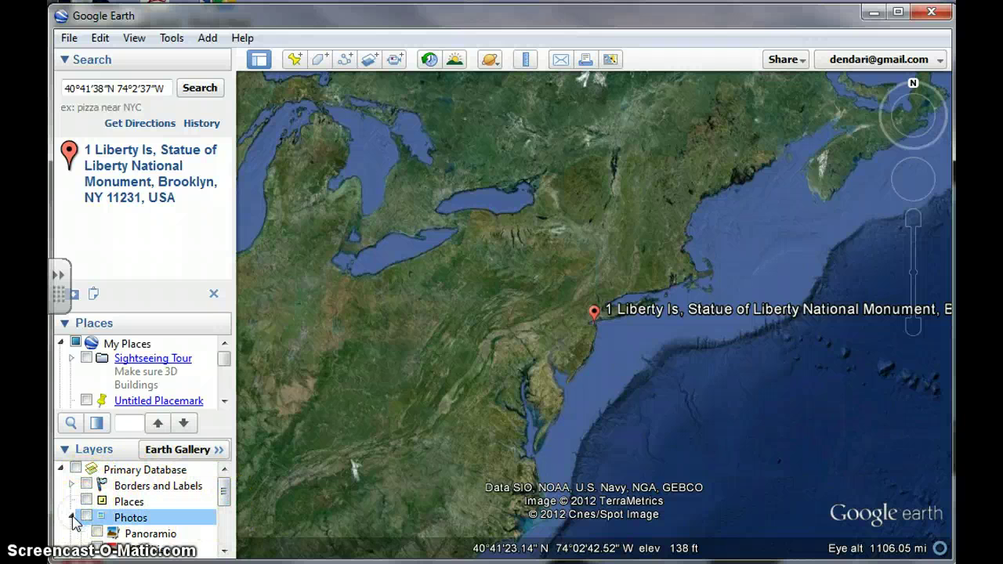
pyautogui.click(86, 534)
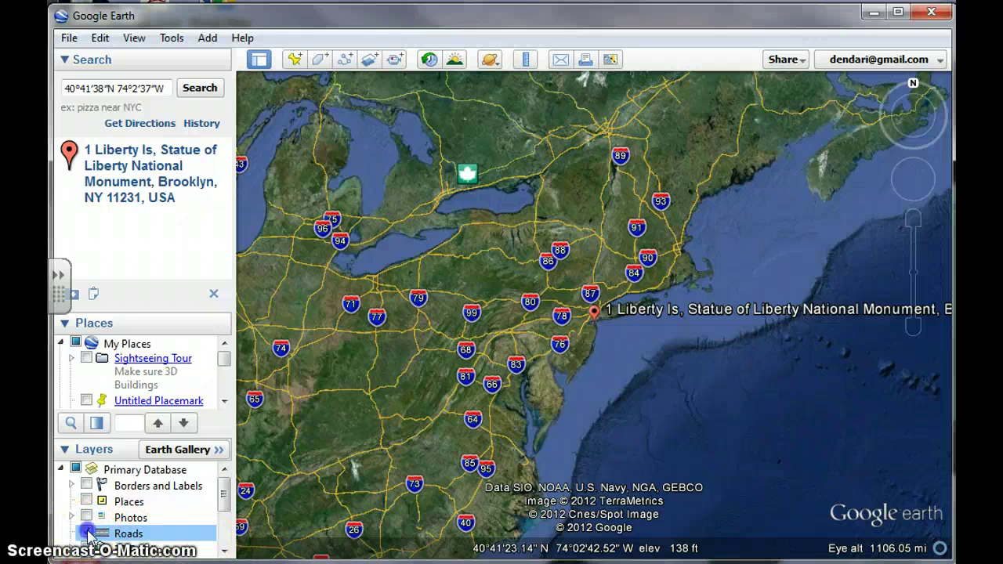
pyautogui.click(87, 534)
pyautogui.click(87, 485)
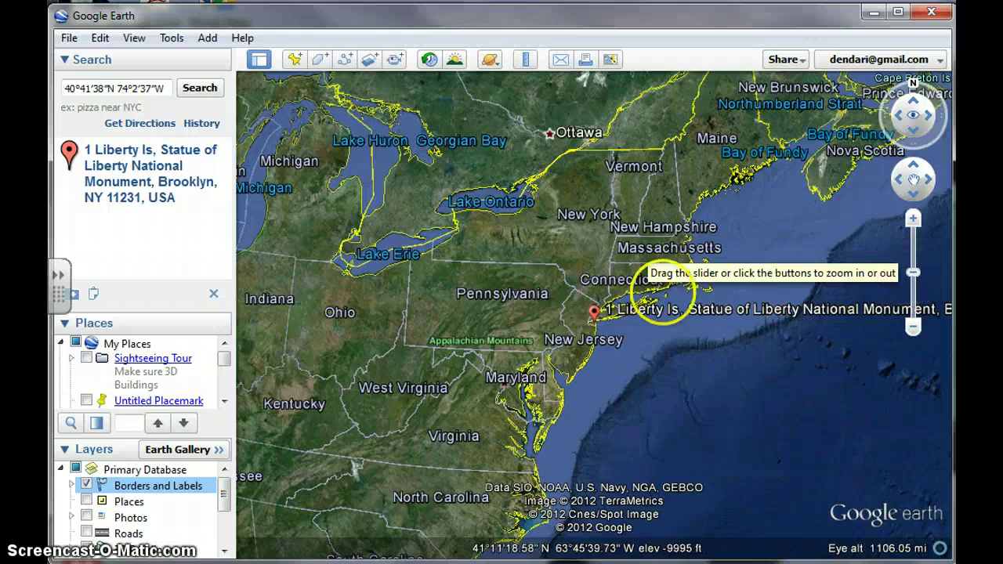
pyautogui.click(913, 221)
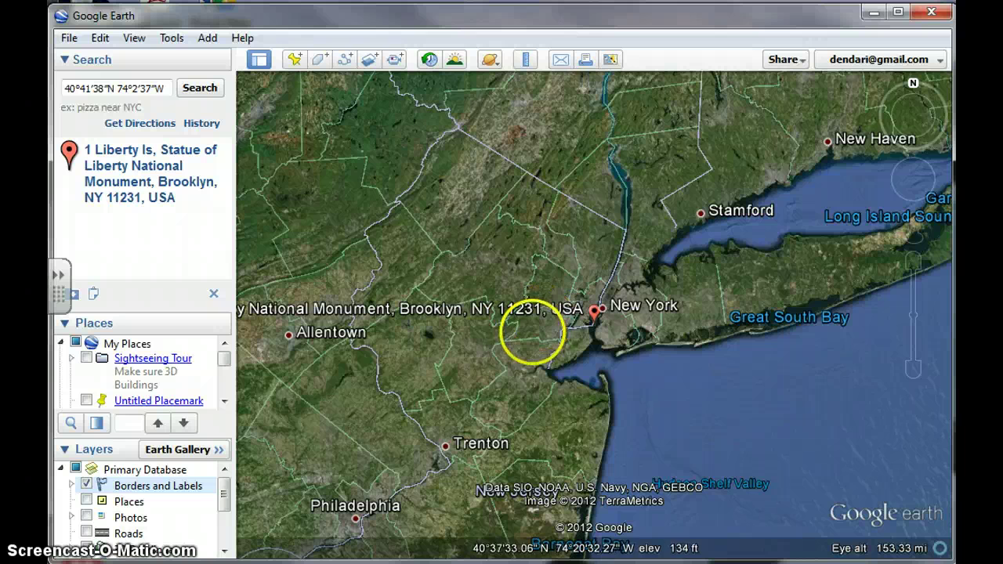
pyautogui.moveTo(902, 269)
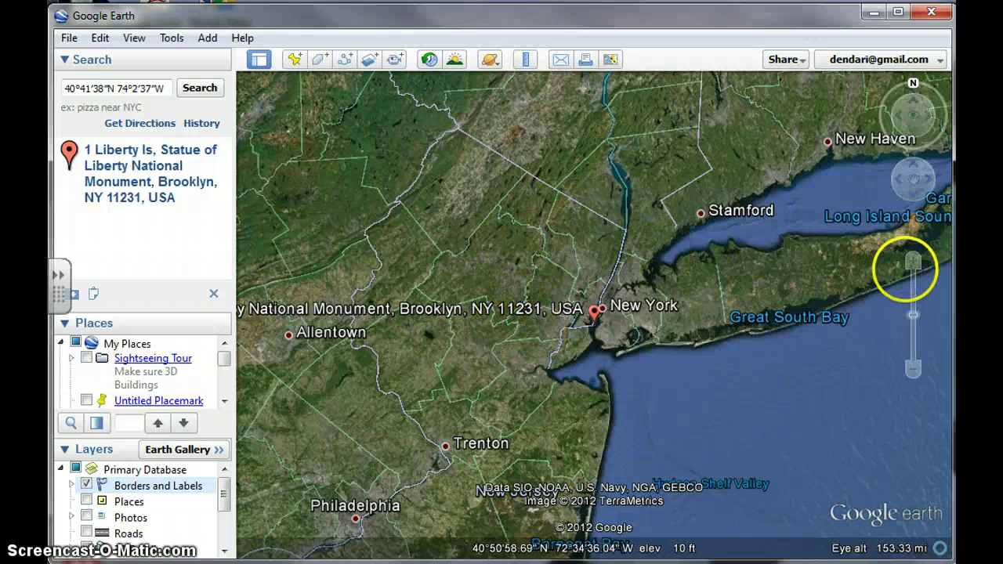
pyautogui.moveTo(915, 319); pyautogui.dragTo(916, 360)
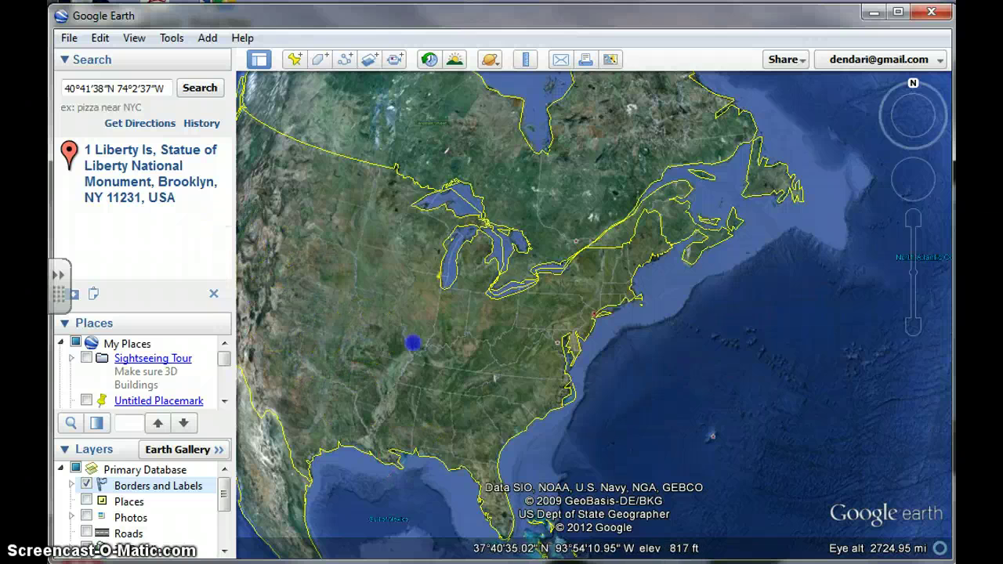
# Step: Expand Global Awareness and switch on the Appalachian mountaintop removal layer
pyautogui.moveTo(412, 342); pyautogui.dragTo(578, 360)
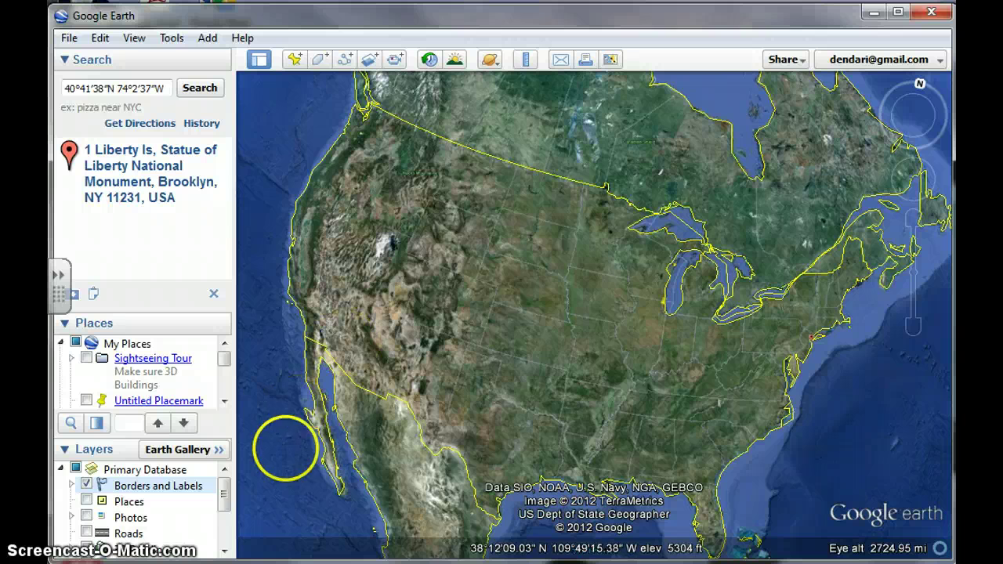
pyautogui.scroll(-2, 225, 529)
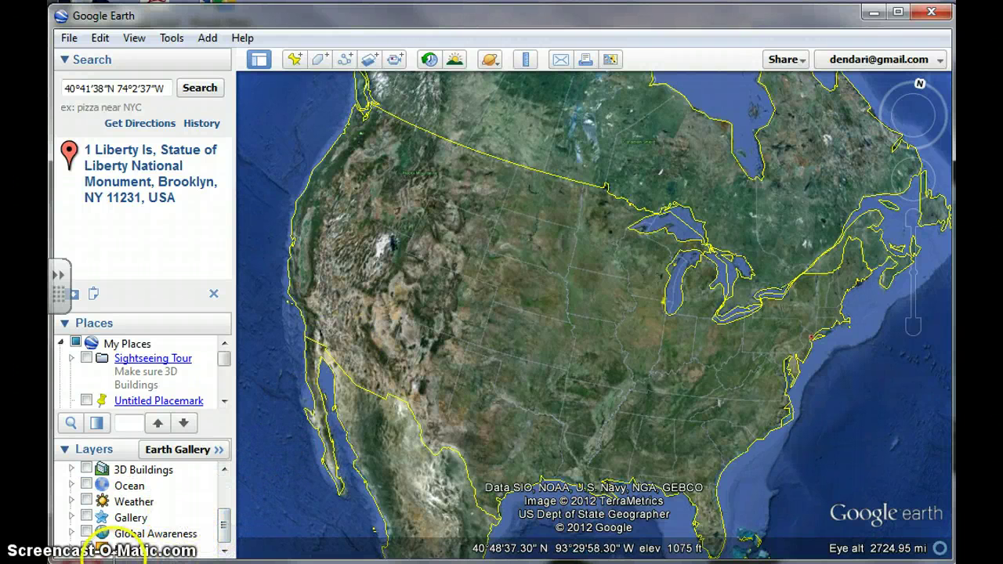
pyautogui.click(71, 533)
pyautogui.moveTo(224, 497); pyautogui.dragTo(227, 513)
pyautogui.click(98, 501)
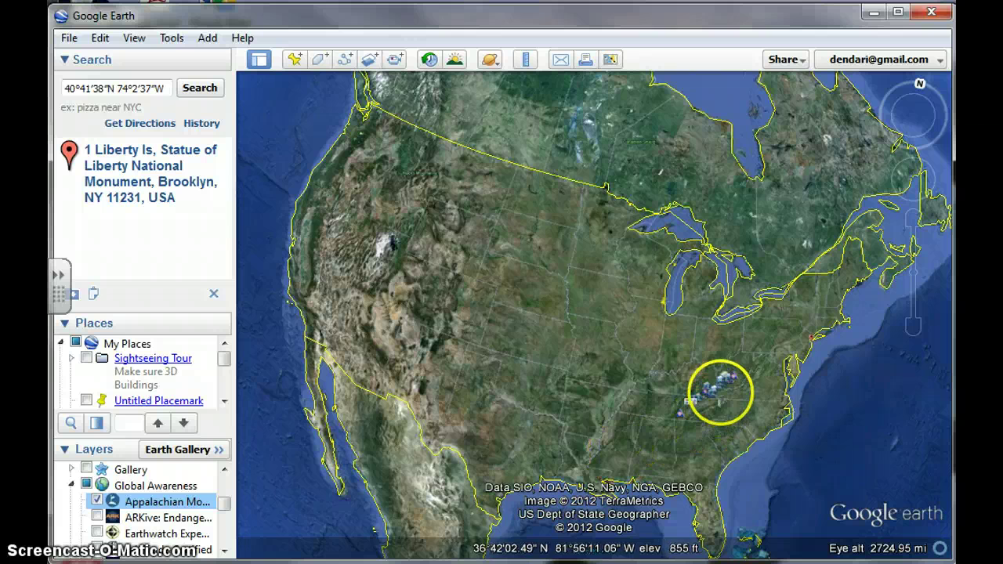
# Step: Zoom in and centre the map on the placemarks over West Virginia
pyautogui.click(719, 393)
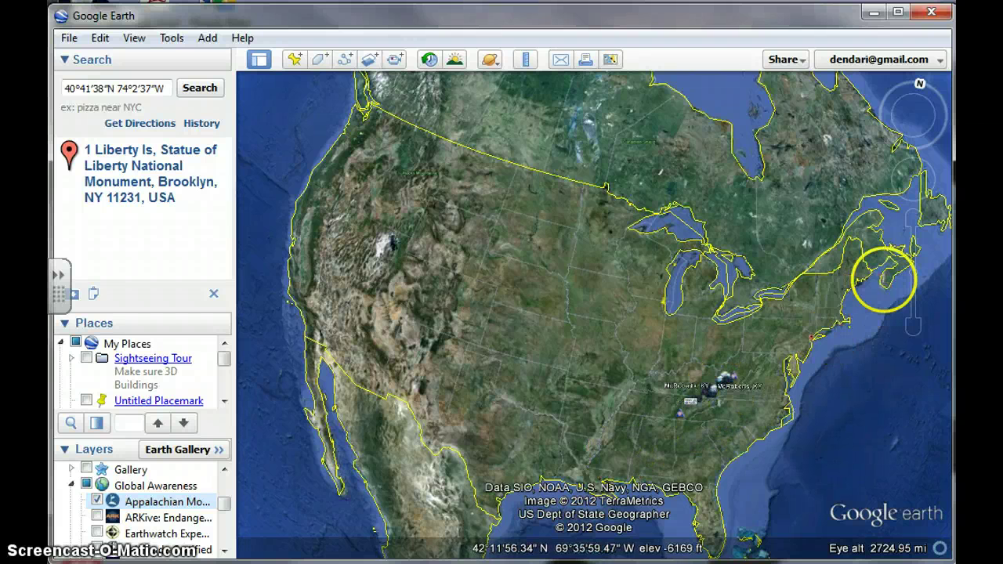
pyautogui.moveTo(633, 367); pyautogui.dragTo(470, 325)
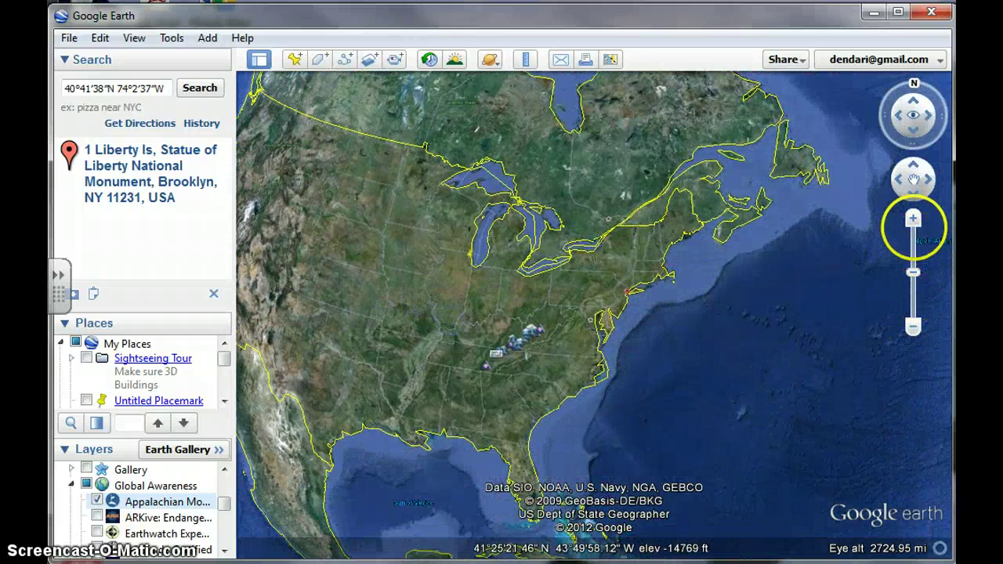
pyautogui.click(913, 222)
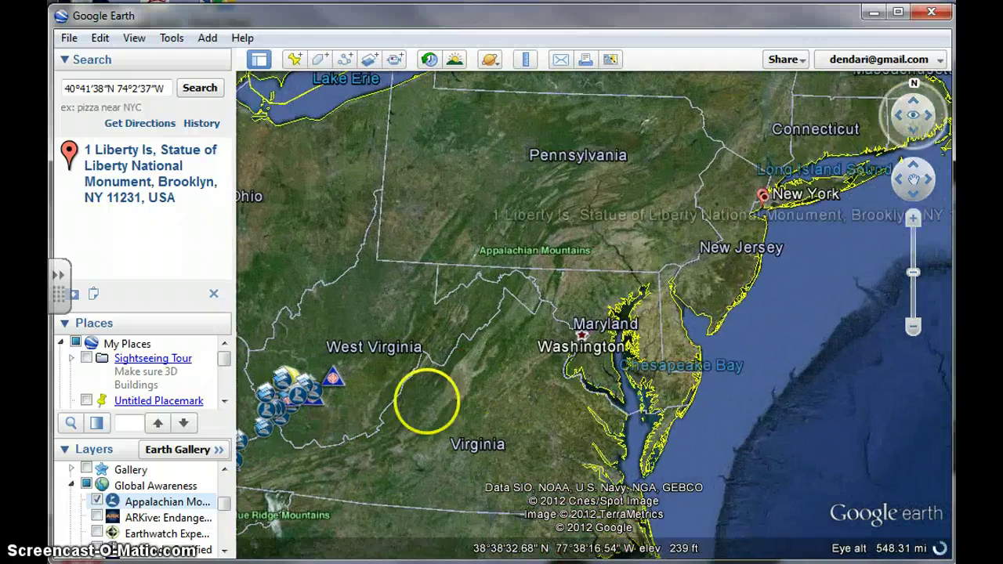
pyautogui.moveTo(410, 420); pyautogui.dragTo(557, 339)
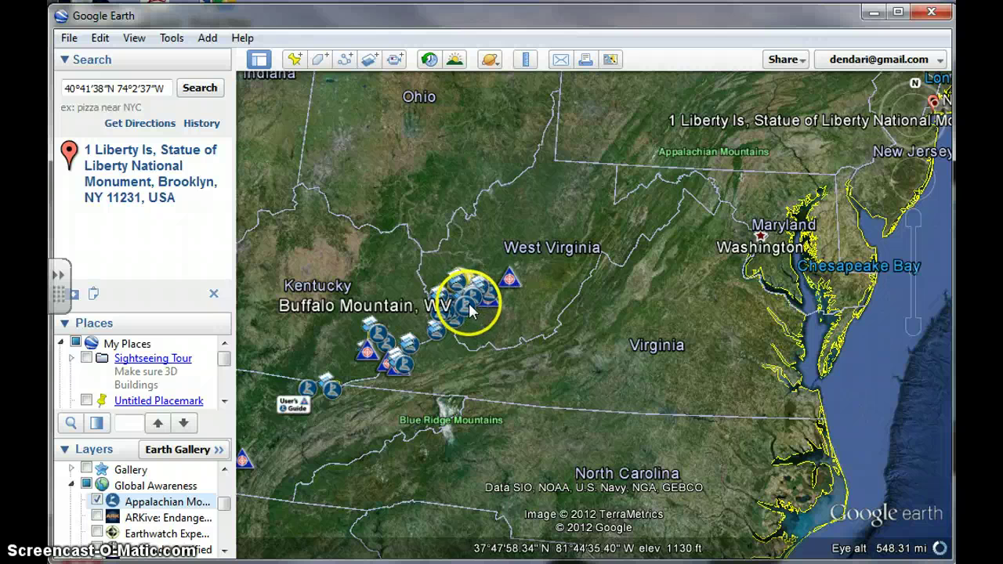
# Step: Read through the Buffalo Mountain, WV placemark, then uncheck Appalachian Mountaintop Removal
pyautogui.click(468, 305)
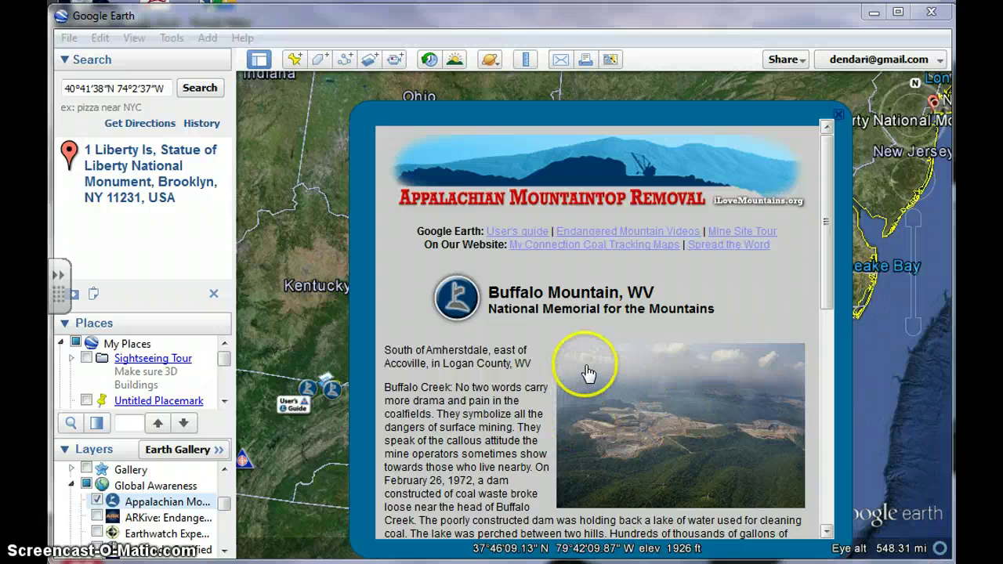
pyautogui.scroll(-1, 587, 373)
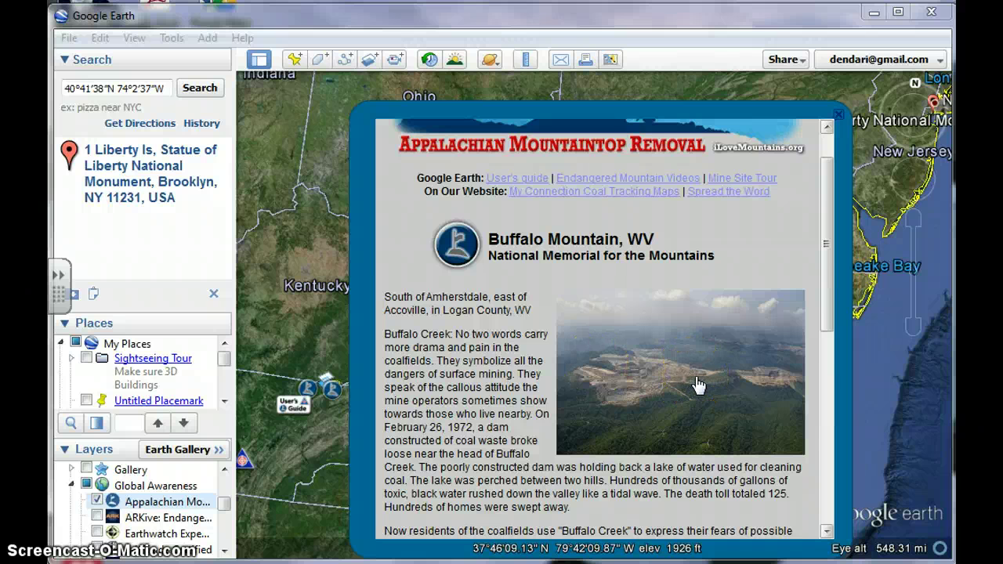
pyautogui.scroll(-1, 698, 384)
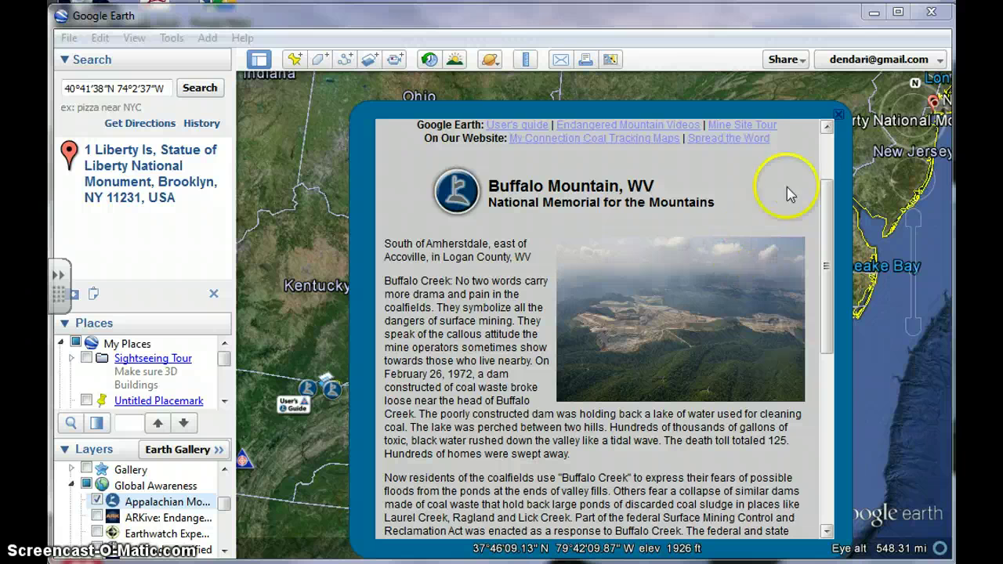
pyautogui.scroll(-2, 734, 360)
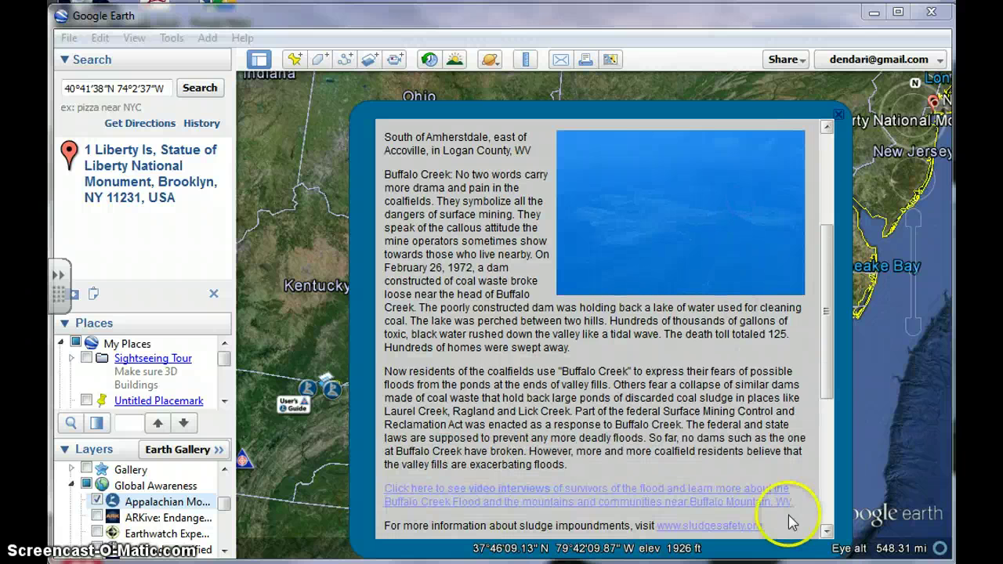
pyautogui.click(97, 500)
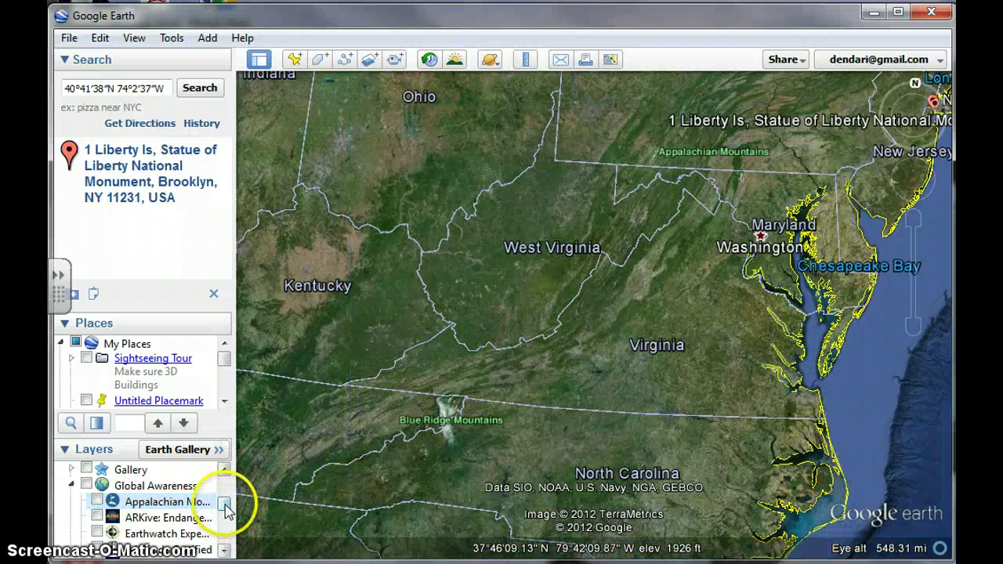
# Step: Show Parks/Recreation, Local Place Names, Water Body Outlines and Transportation layers
pyautogui.moveTo(226, 507)
pyautogui.mouseDown()
pyautogui.moveTo(225, 547)
pyautogui.moveTo(225, 492)
pyautogui.moveTo(230, 505)
pyautogui.mouseUp()
pyautogui.click(72, 533)
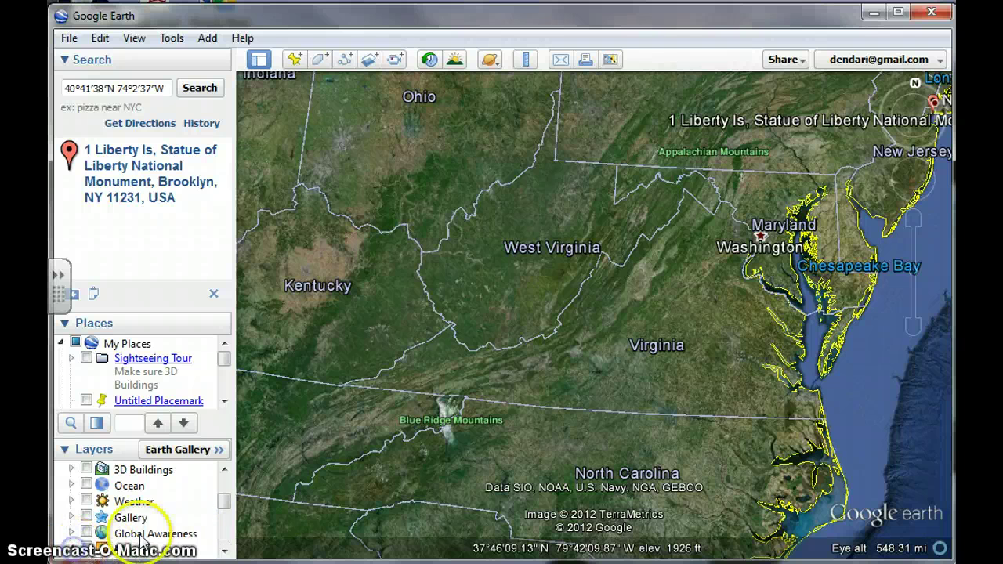
pyautogui.moveTo(225, 494); pyautogui.dragTo(227, 514)
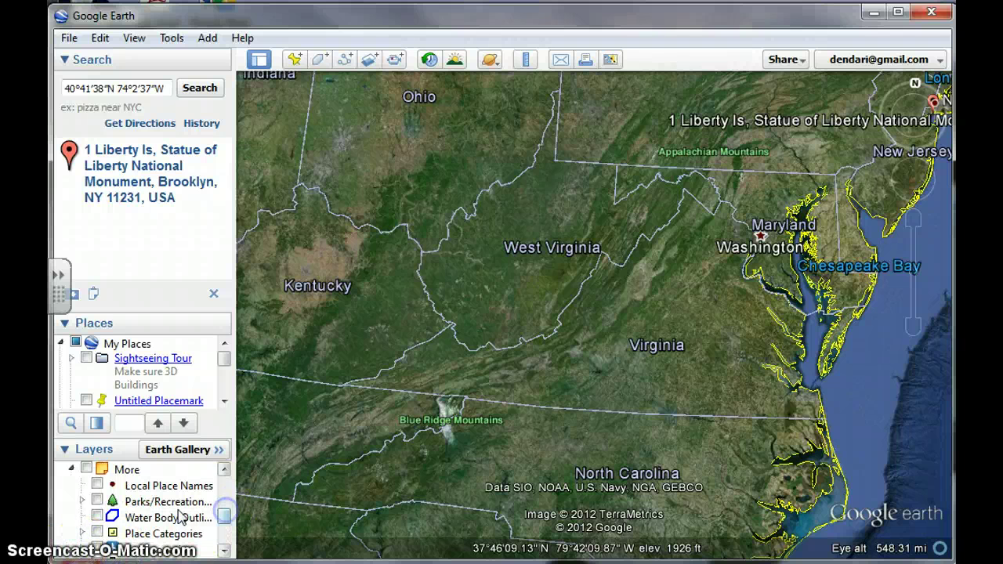
pyautogui.click(98, 501)
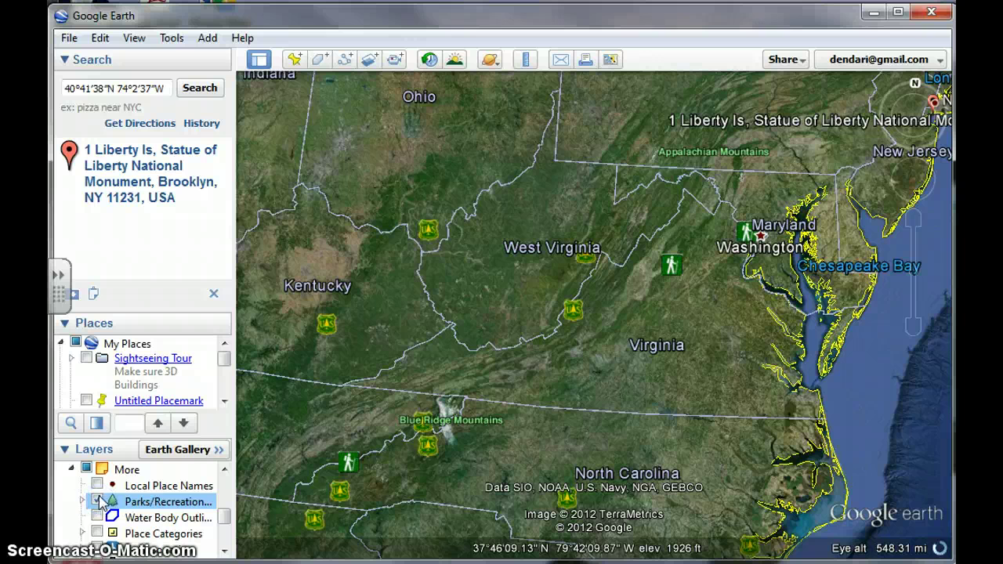
pyautogui.click(97, 485)
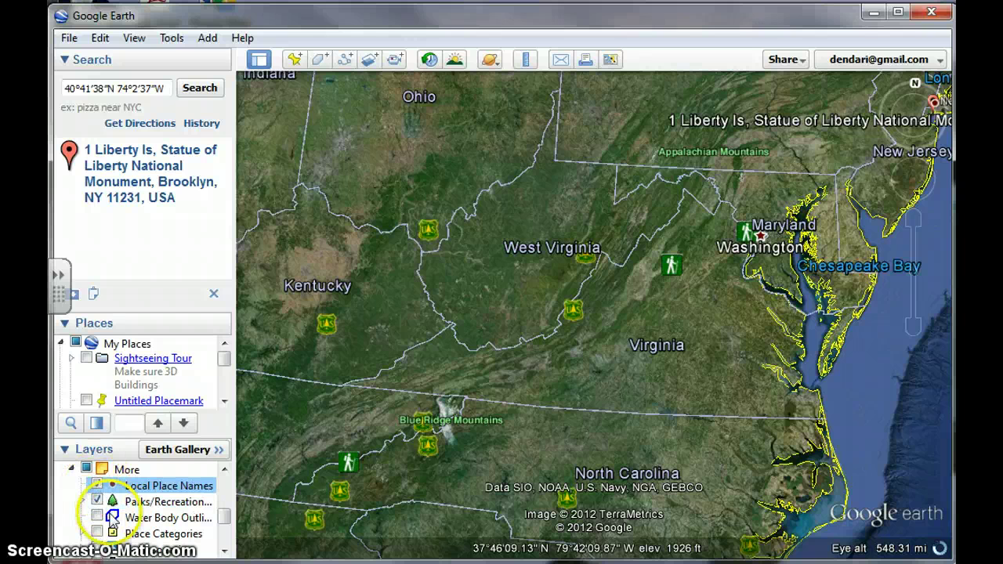
pyautogui.click(97, 517)
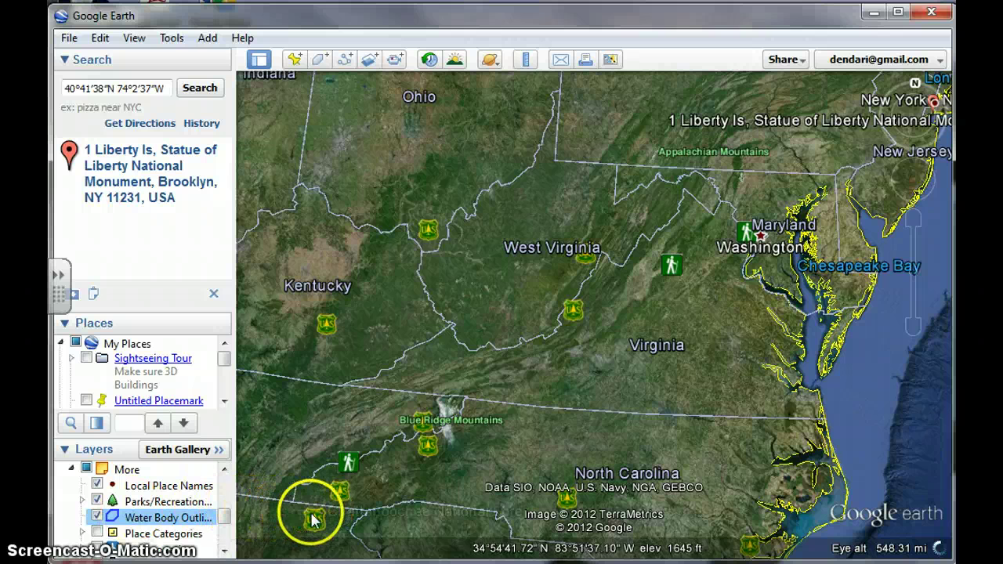
pyautogui.click(104, 550)
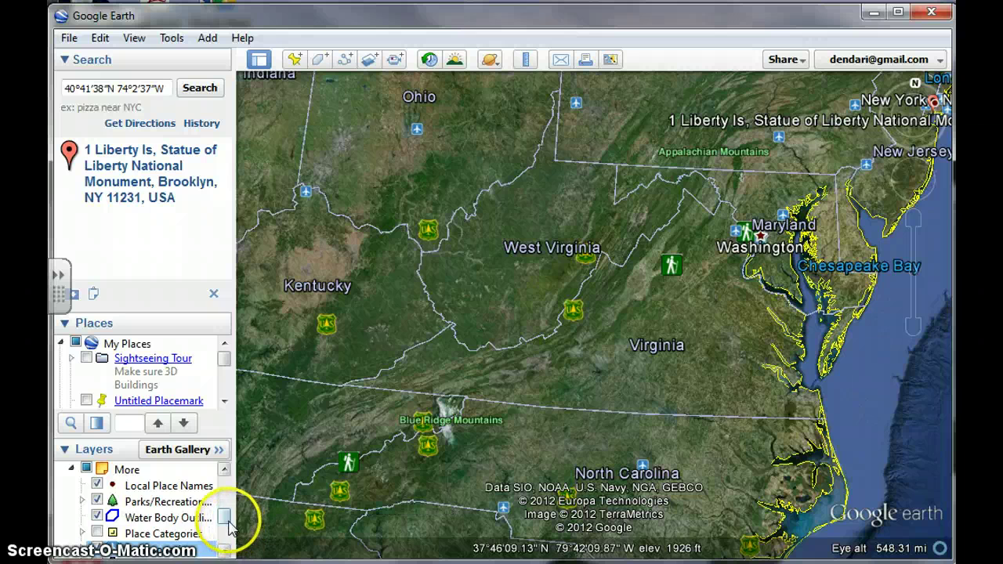
# Step: Toggle Weather on and off, then uncheck the entire Primary Database layer group
pyautogui.moveTo(229, 526)
pyautogui.mouseDown()
pyautogui.moveTo(226, 491)
pyautogui.moveTo(225, 507)
pyautogui.mouseUp()
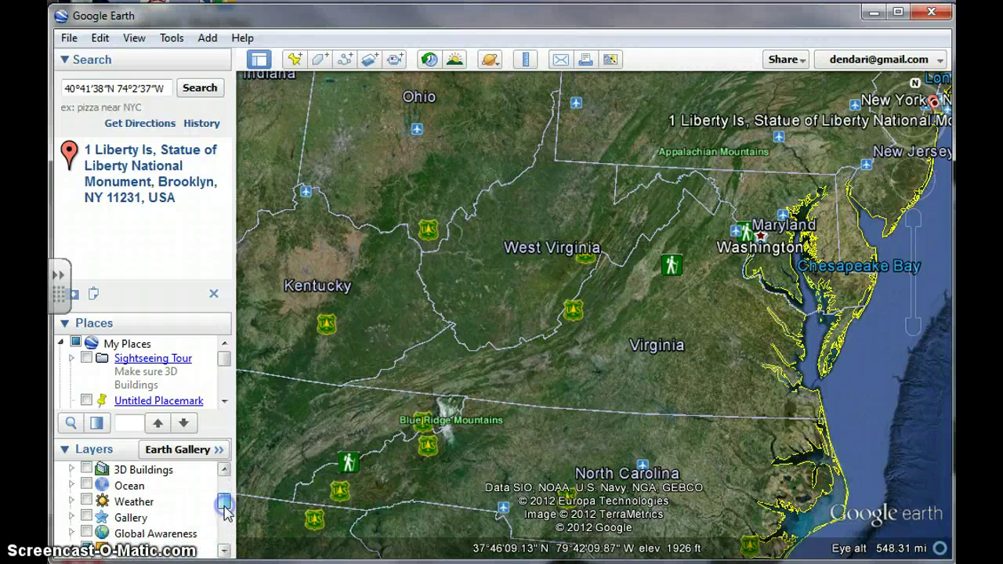
pyautogui.click(86, 502)
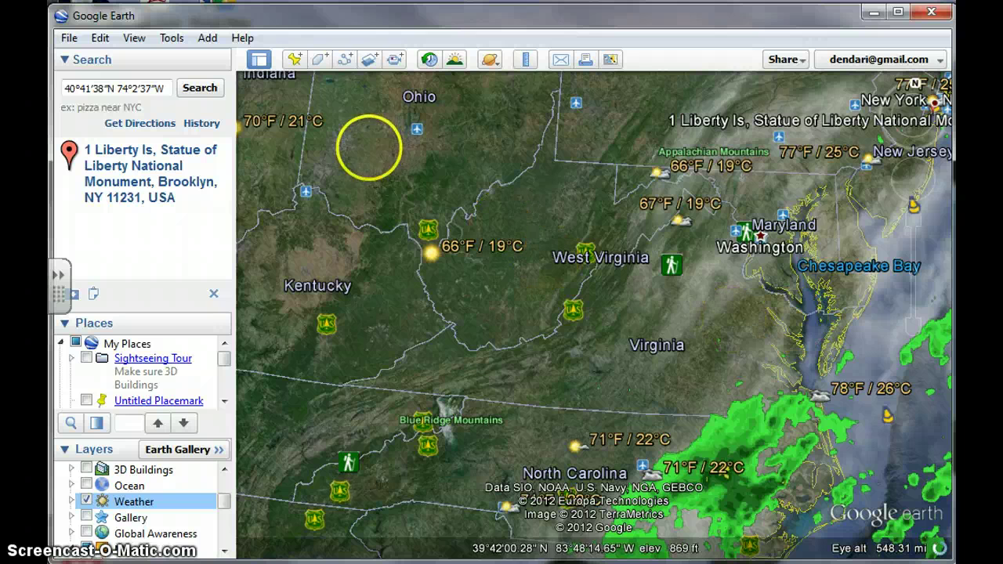
pyautogui.click(87, 499)
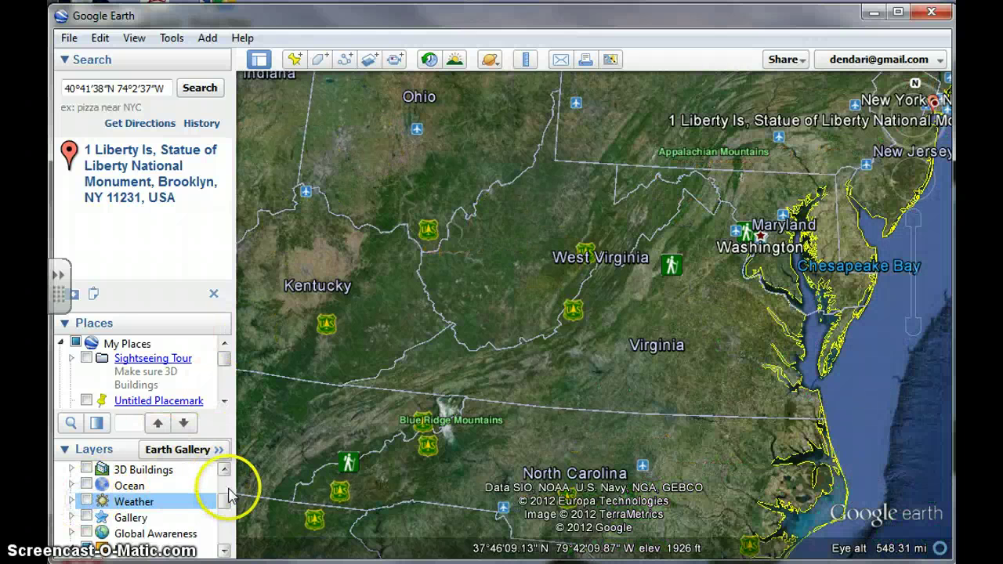
pyautogui.moveTo(224, 498); pyautogui.dragTo(225, 477)
pyautogui.click(76, 470)
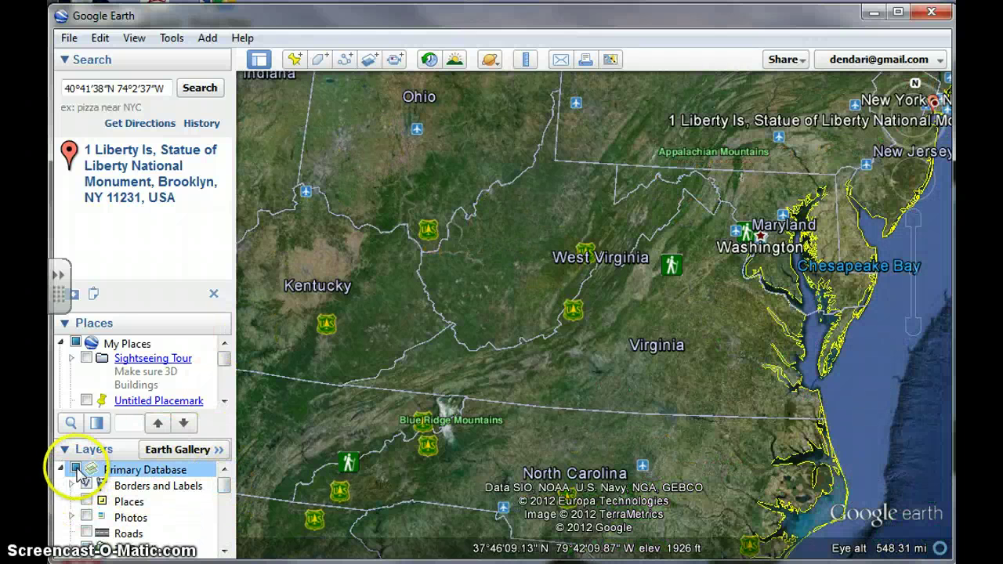
pyautogui.click(76, 469)
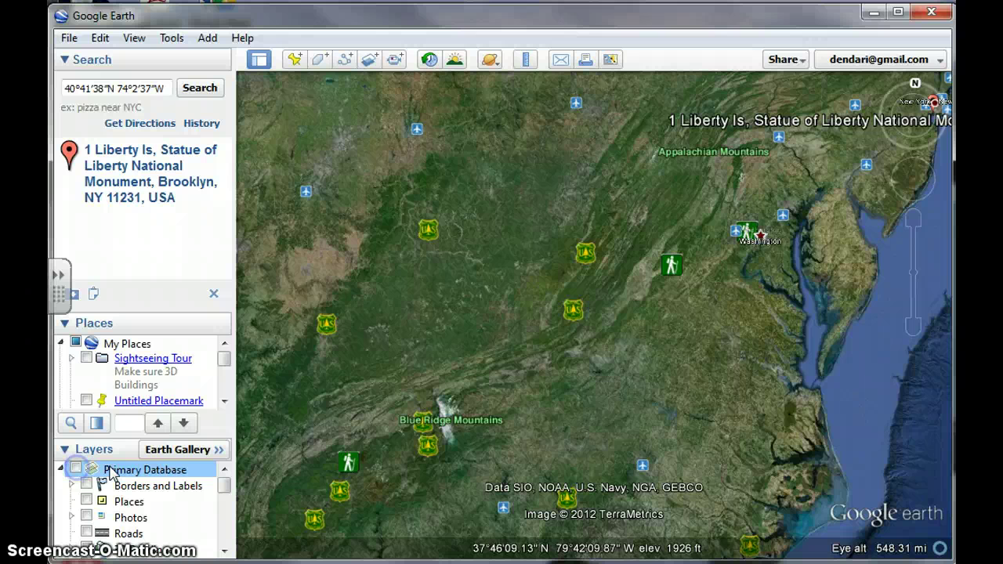
# Step: Turn on historical imagery, go back to 11/1964, and overlay Roads
pyautogui.click(428, 61)
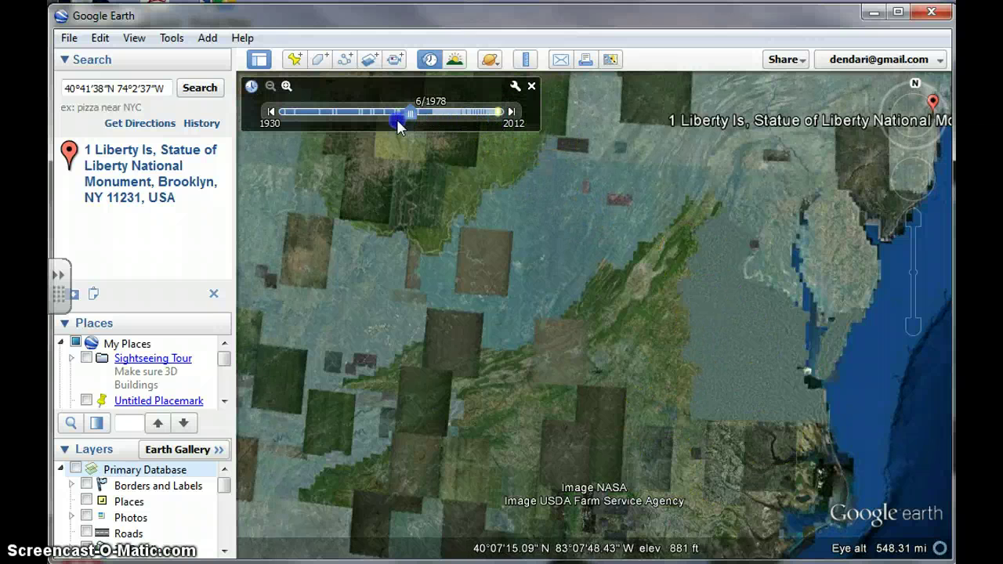
pyautogui.moveTo(375, 128); pyautogui.dragTo(373, 119)
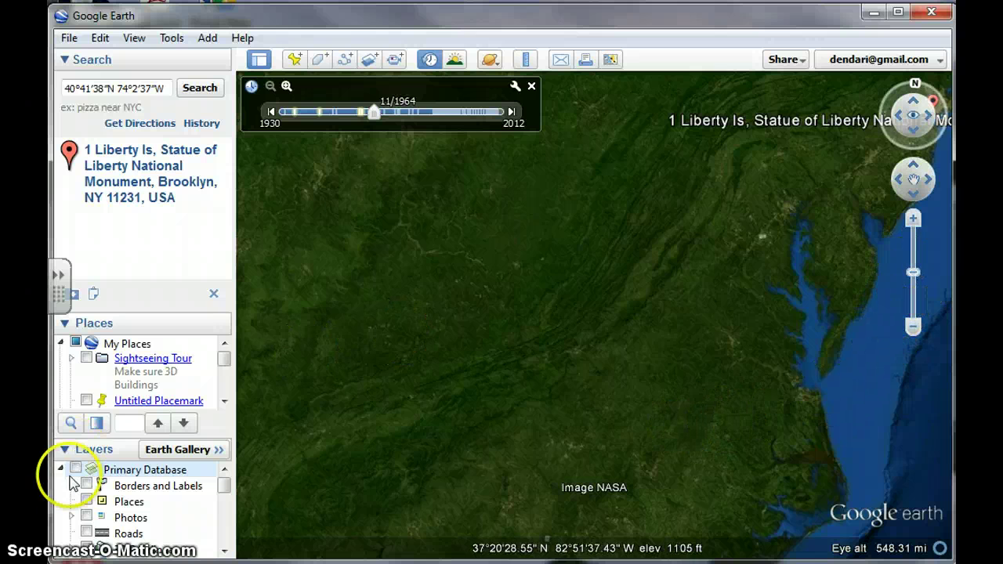
pyautogui.click(86, 533)
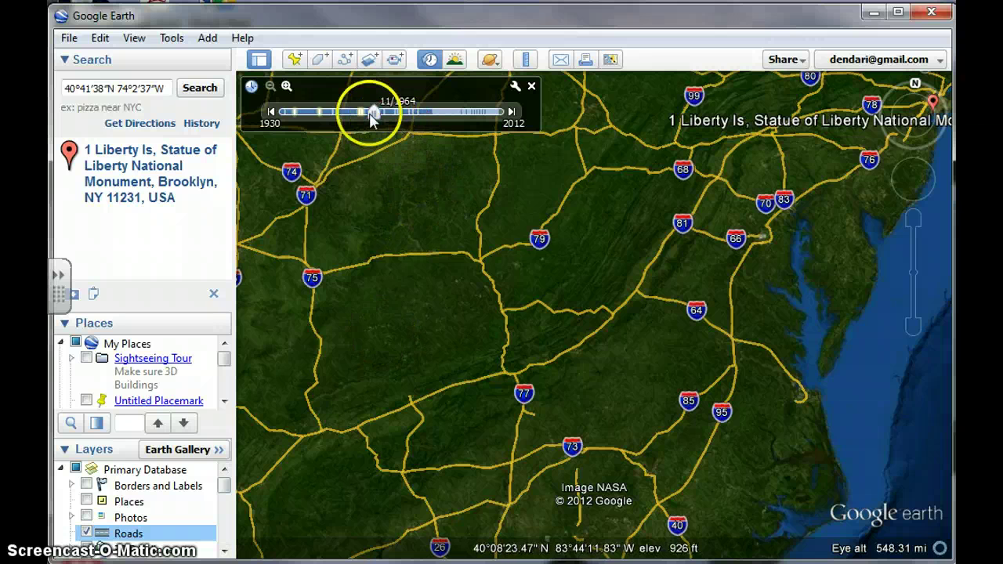
# Step: Set the imagery date to 12/1930, hide Roads, and zoom in on the Appalachian ridges
pyautogui.moveTo(373, 114); pyautogui.dragTo(378, 116)
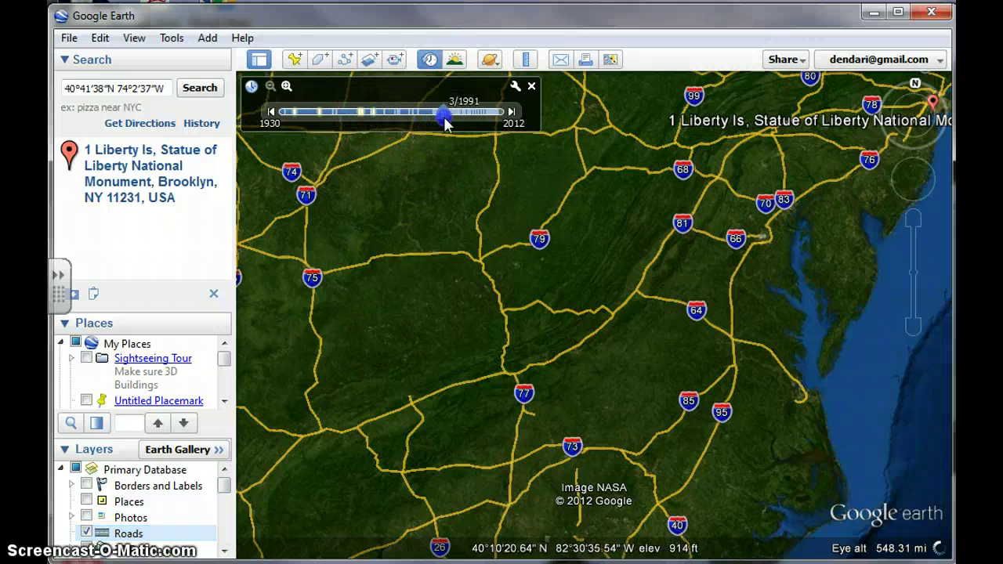
pyautogui.moveTo(494, 127); pyautogui.dragTo(492, 130)
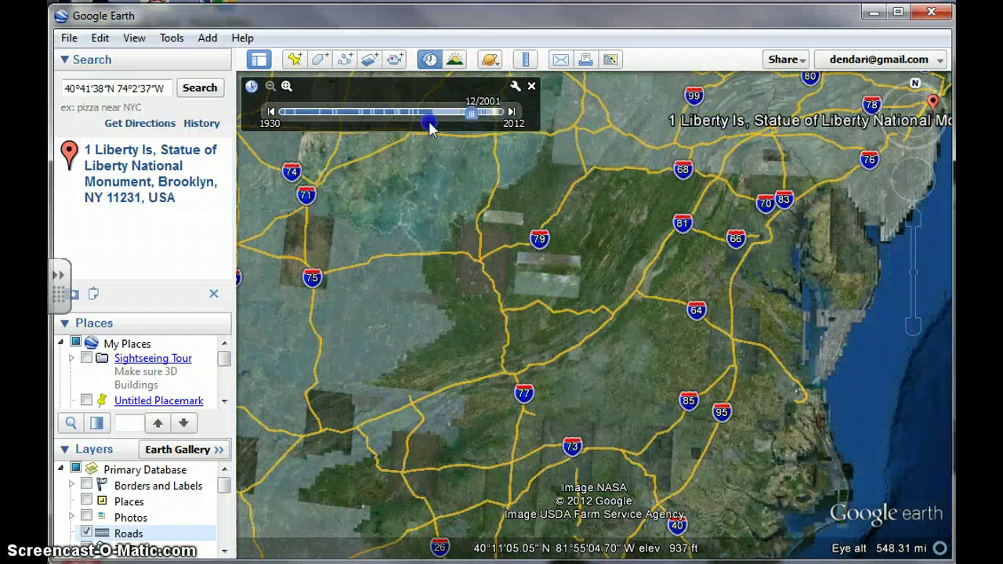
pyautogui.moveTo(286, 125); pyautogui.dragTo(281, 125)
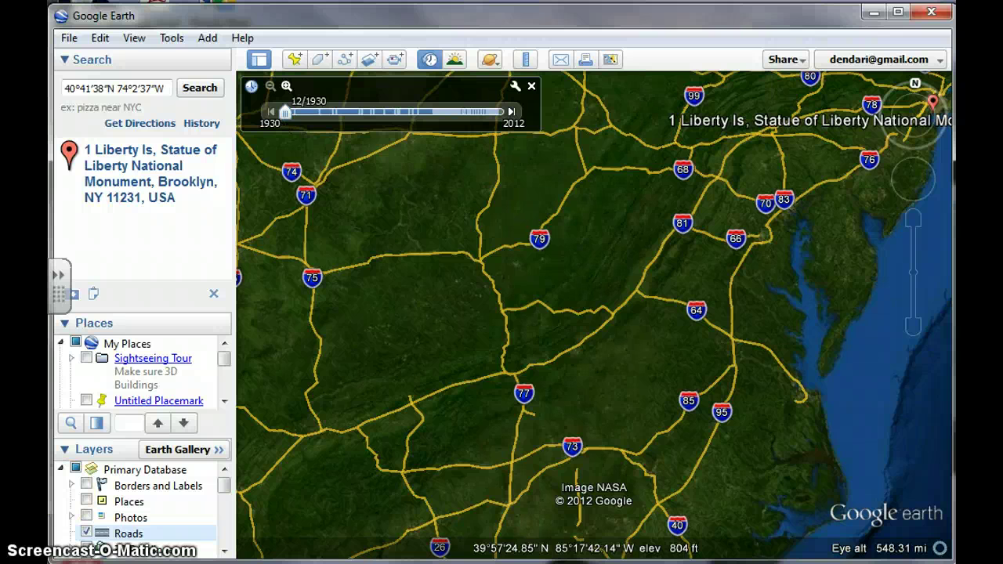
pyautogui.click(87, 534)
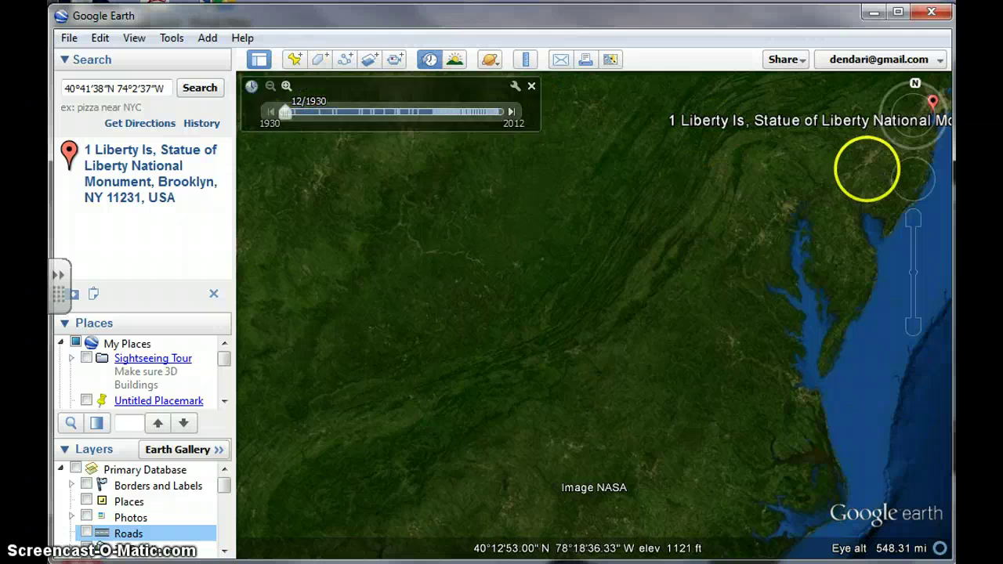
pyautogui.click(914, 220)
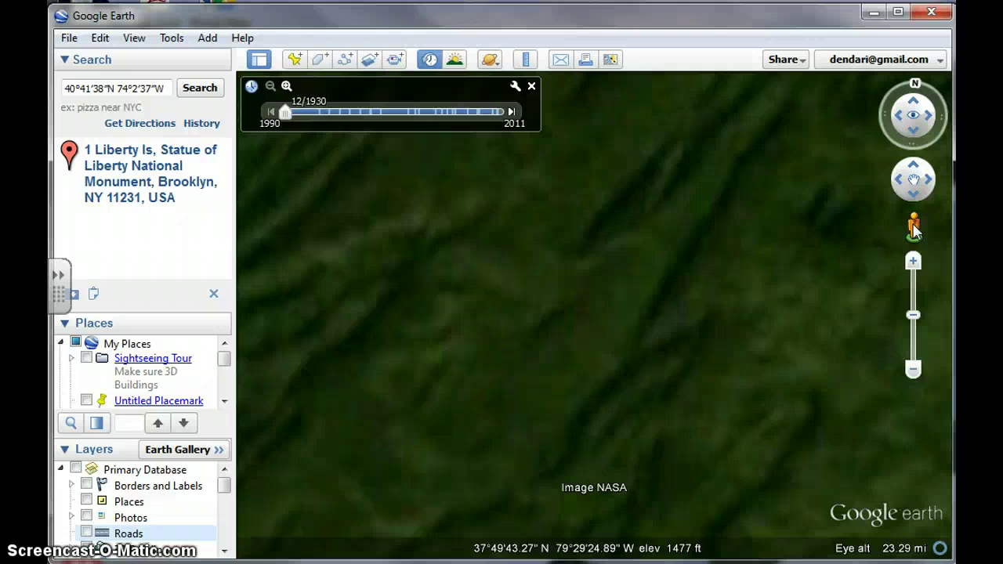
# Step: Step the mine site's imagery through 4/1994, 4/1999, 10/2008 and finally 4/2011
pyautogui.click(323, 111)
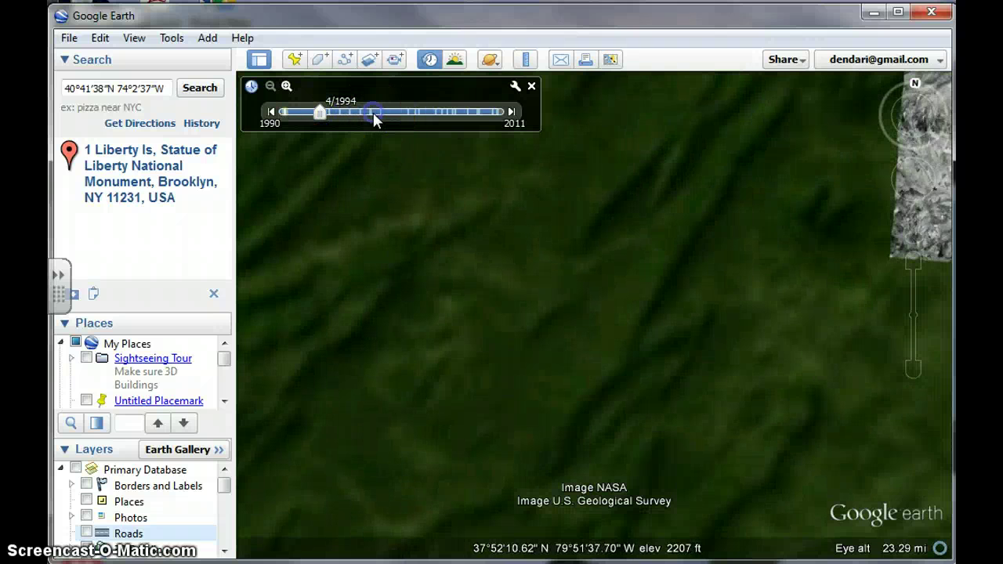
pyautogui.click(373, 112)
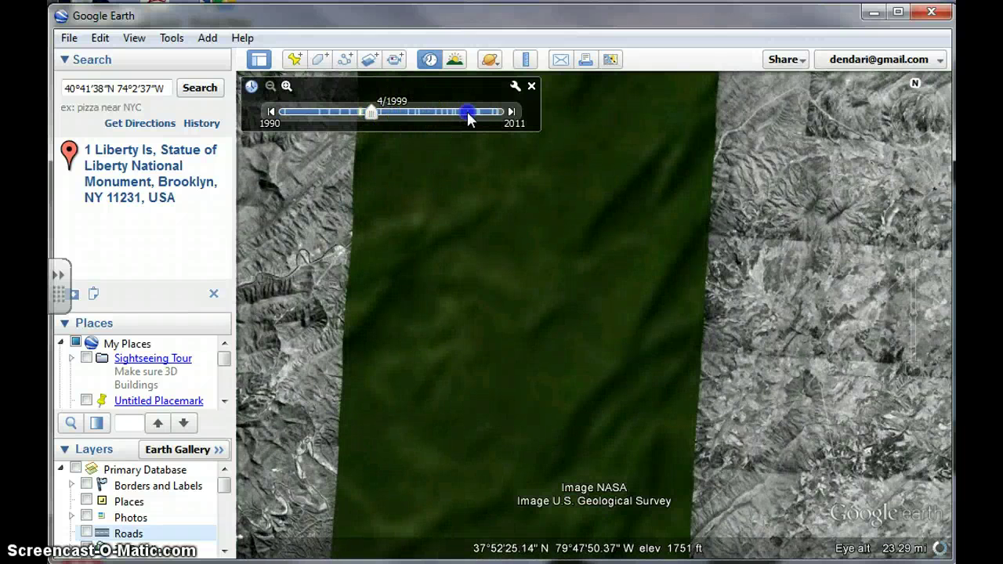
pyautogui.click(467, 112)
pyautogui.click(561, 128)
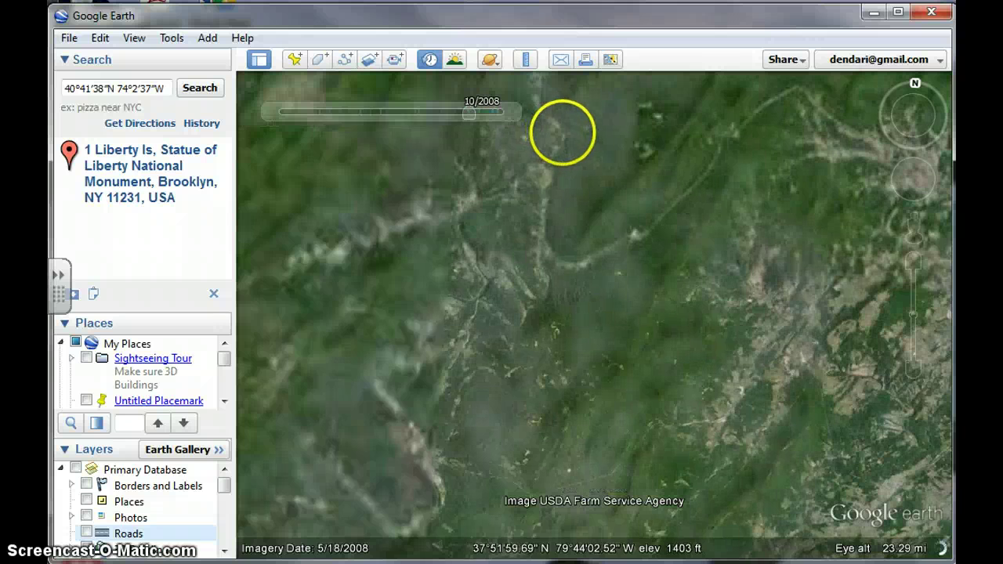
pyautogui.click(494, 112)
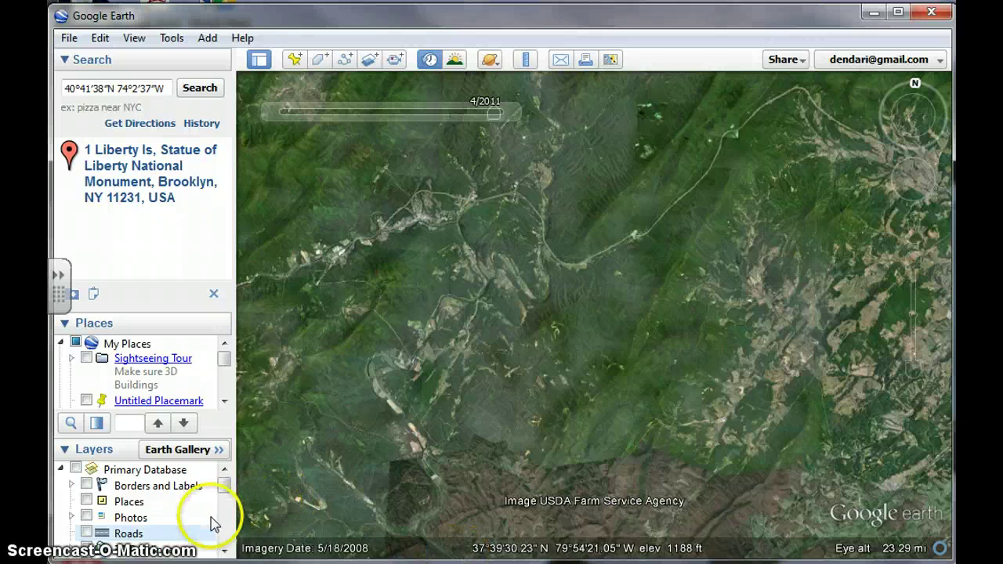
pyautogui.scroll(-5, 217, 530)
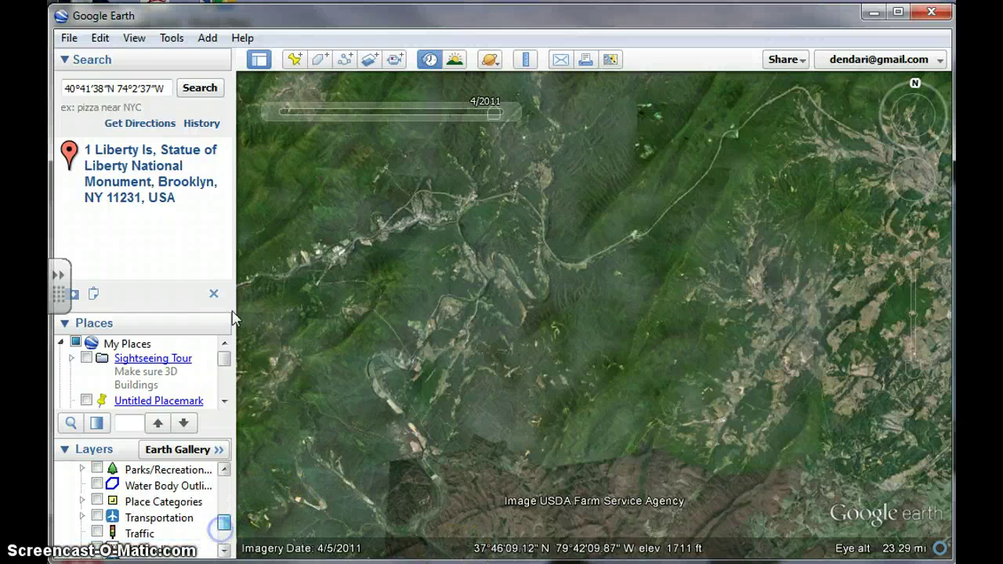